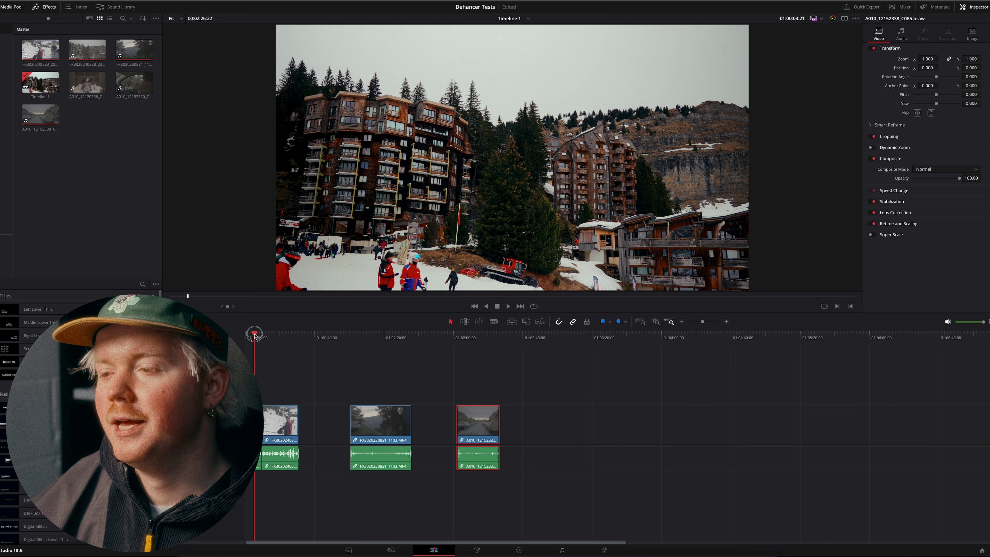
On the Color page, compare an early frame of the ski resort clip with all grades bypassed and restored.
left_click(351, 476)
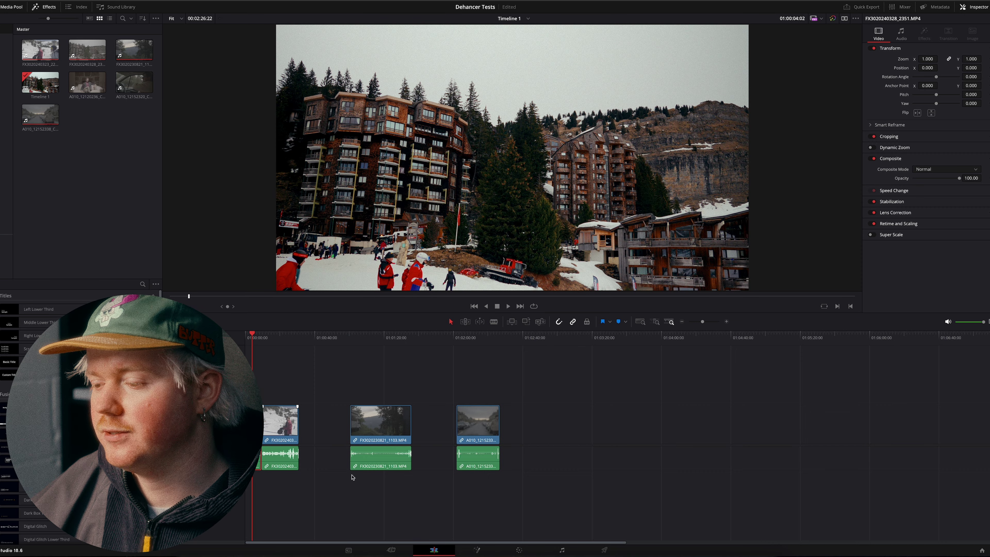
left_click(520, 550)
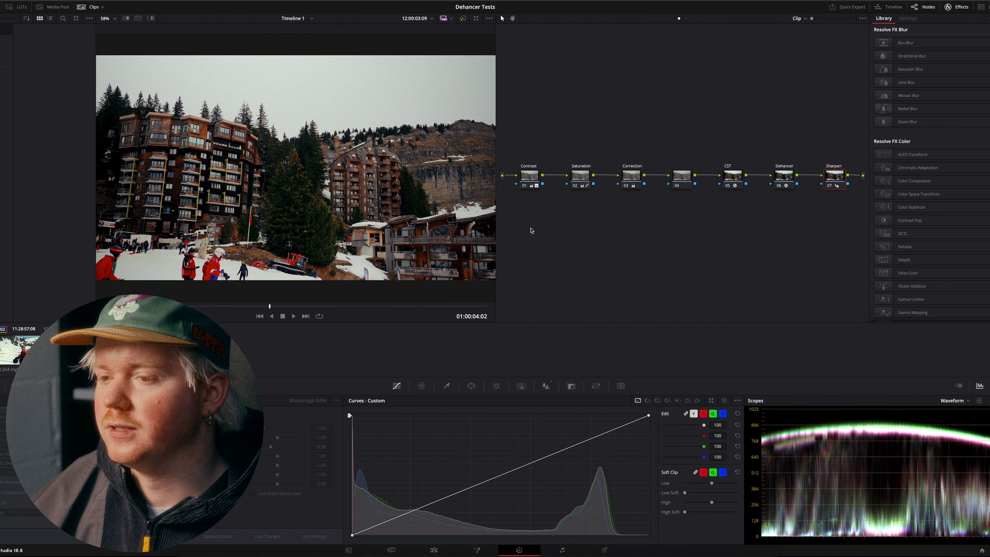
left_click_drag(155, 306, 112, 306)
left_click(464, 19)
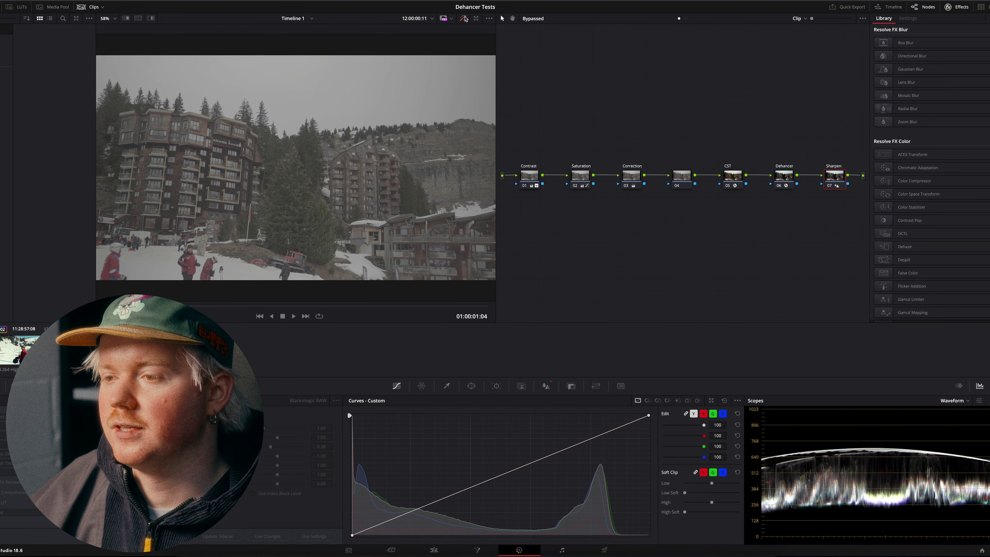
key("space")
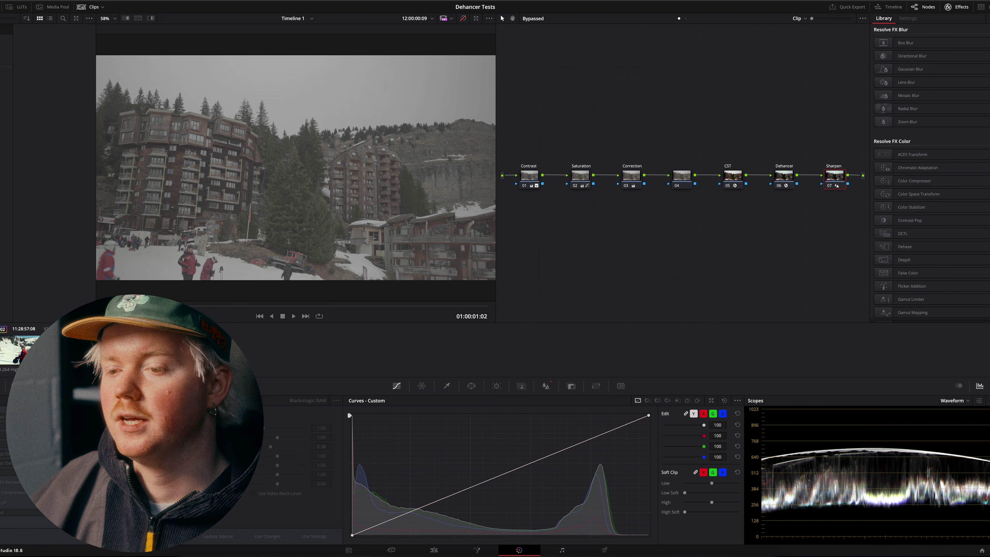
left_click(463, 18)
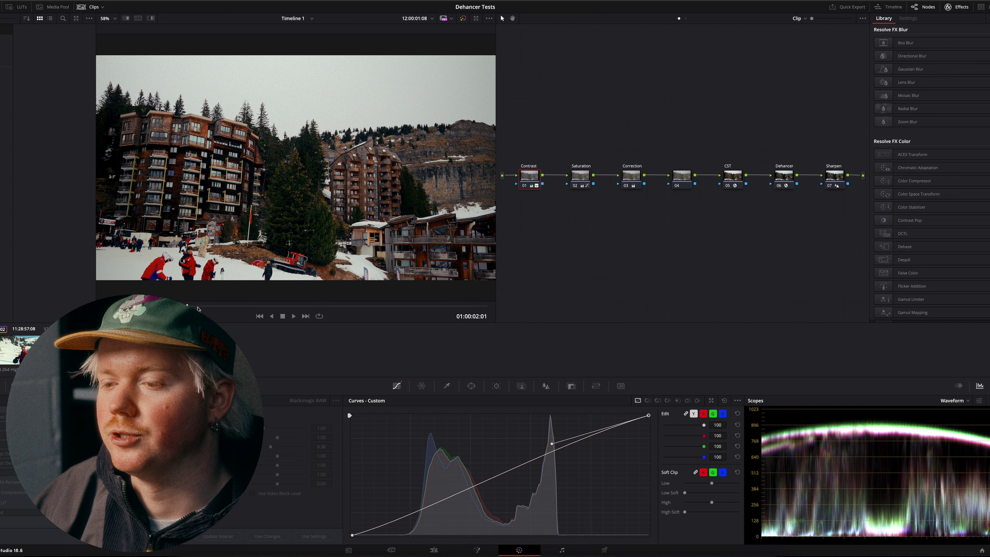
Show a frame about three seconds in at 200% and inspect the trees, hillside and snow groomer up close.
left_click_drag(299, 307, 246, 306)
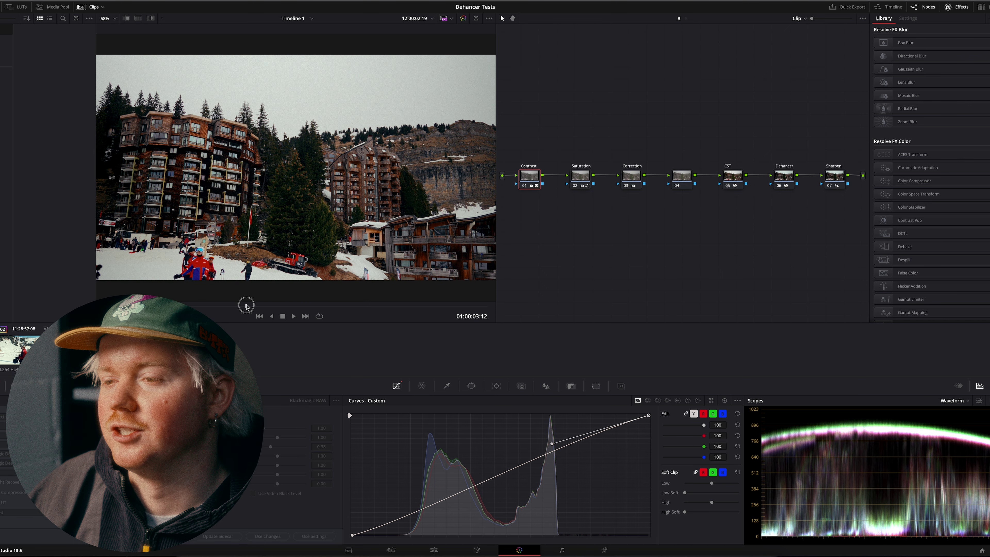
left_click(109, 19)
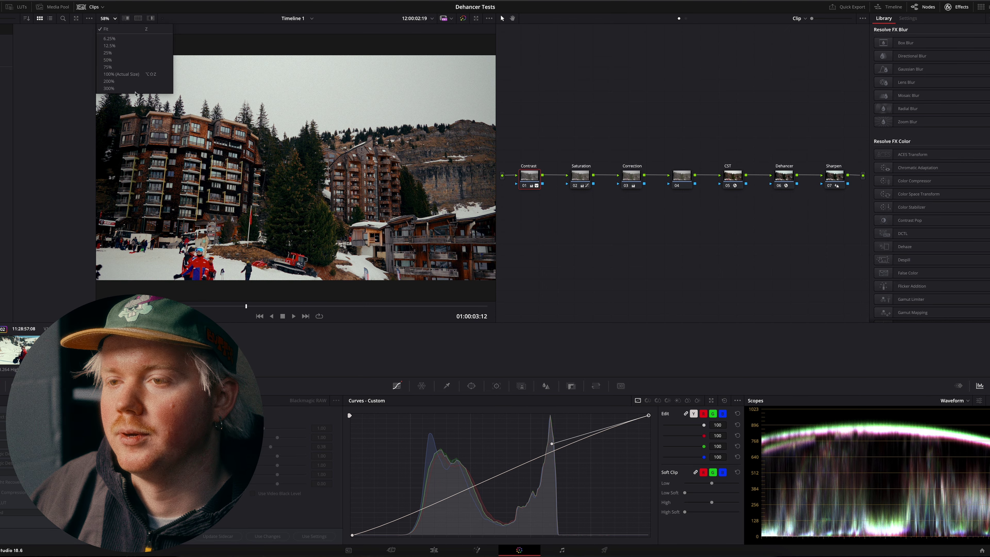
left_click(124, 81)
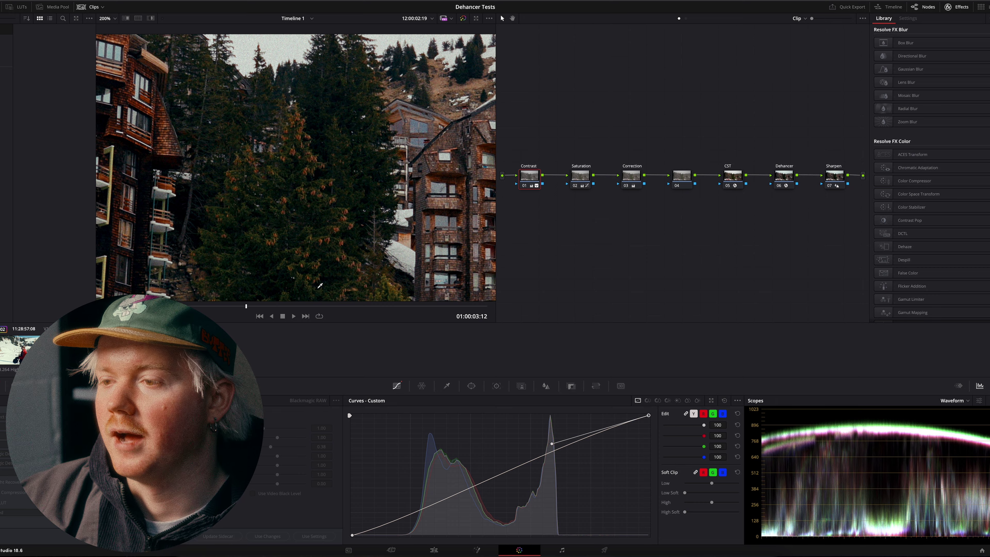
scroll(319, 286, "down", 8)
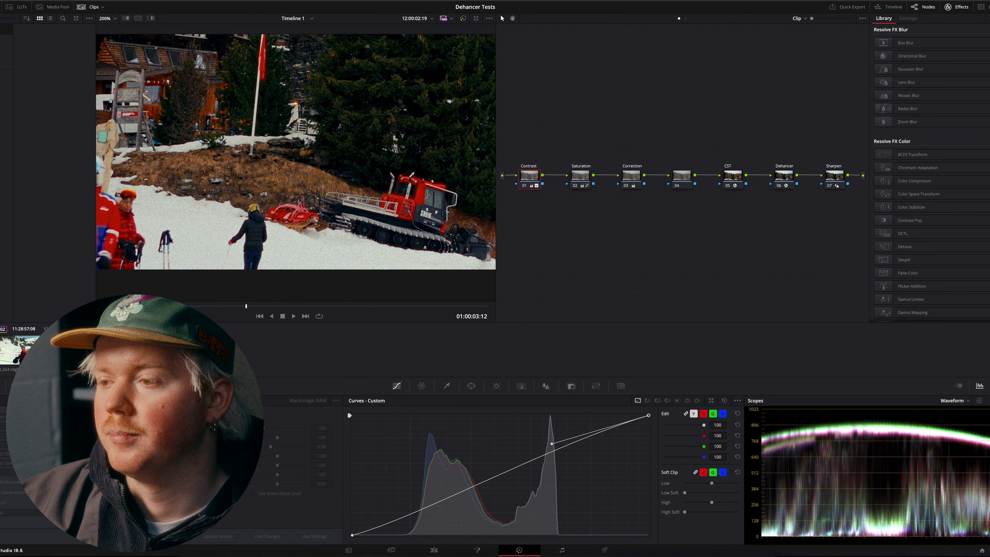
scroll(412, 175, "up", 10)
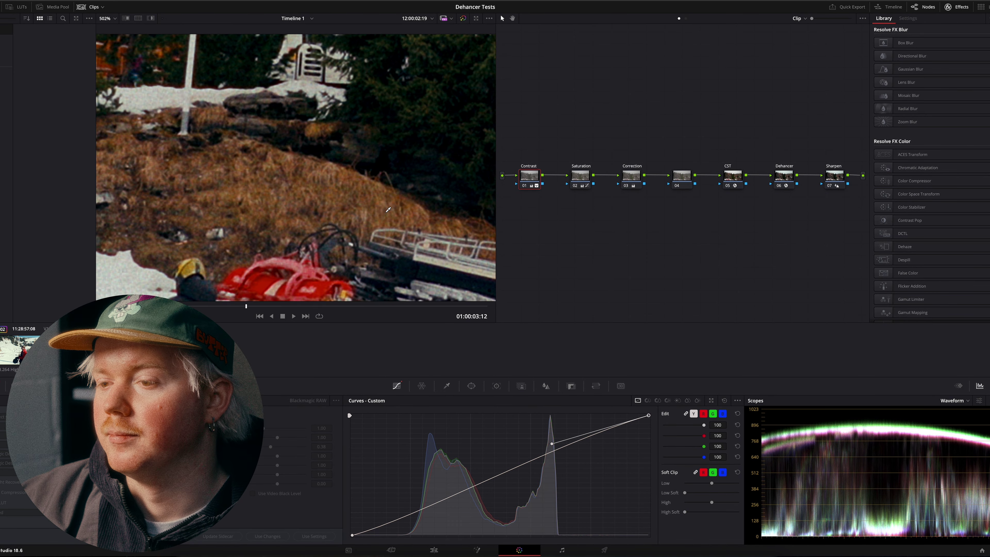
scroll(389, 209, "down", 10)
scroll(388, 209, "up", 5)
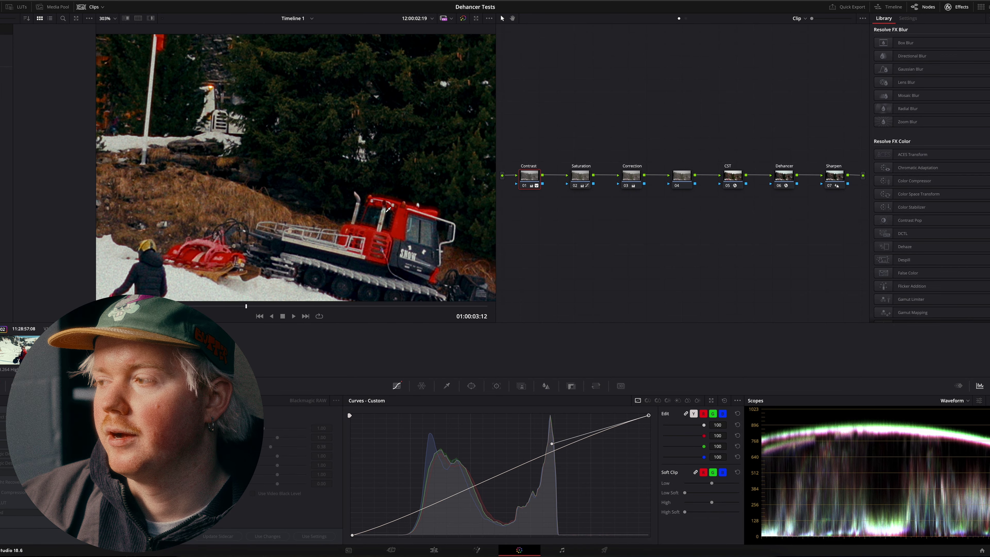
Inspect the skiers and the hotel facade at high magnification, and fit the whole image back in the viewer.
scroll(388, 210, "down", 3)
scroll(388, 209, "left", 15)
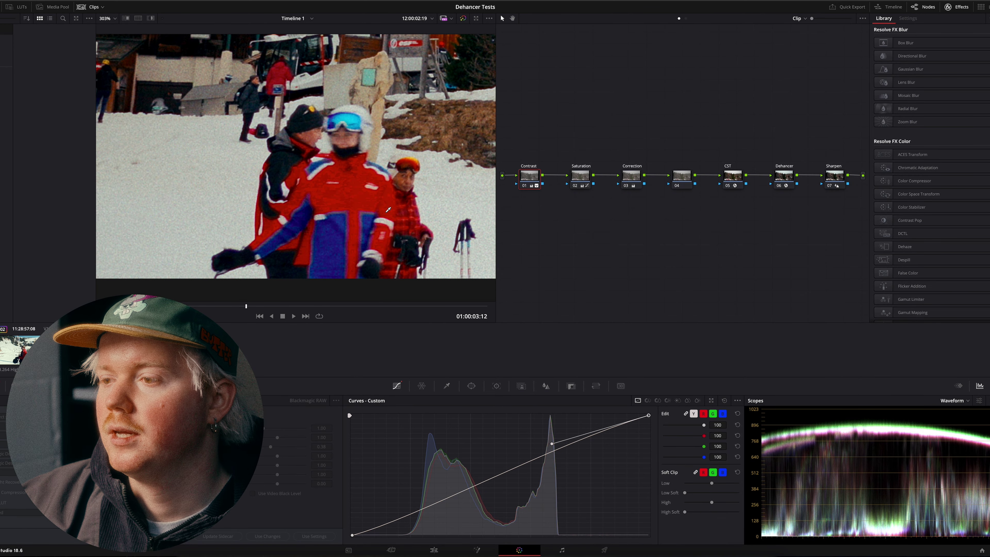
scroll(388, 209, "down", 3)
scroll(388, 209, "up", 10)
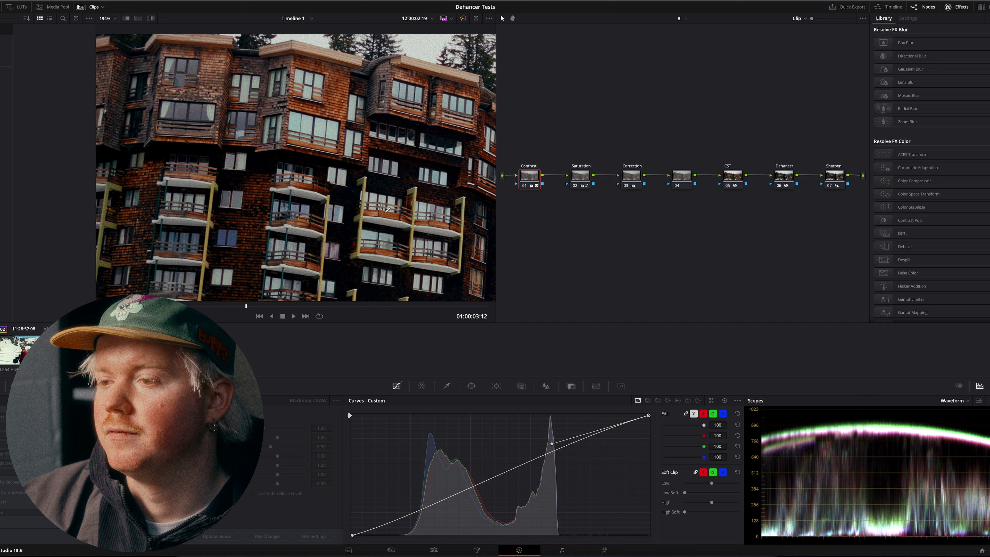
scroll(388, 210, "up", 5)
scroll(388, 210, "down", 5)
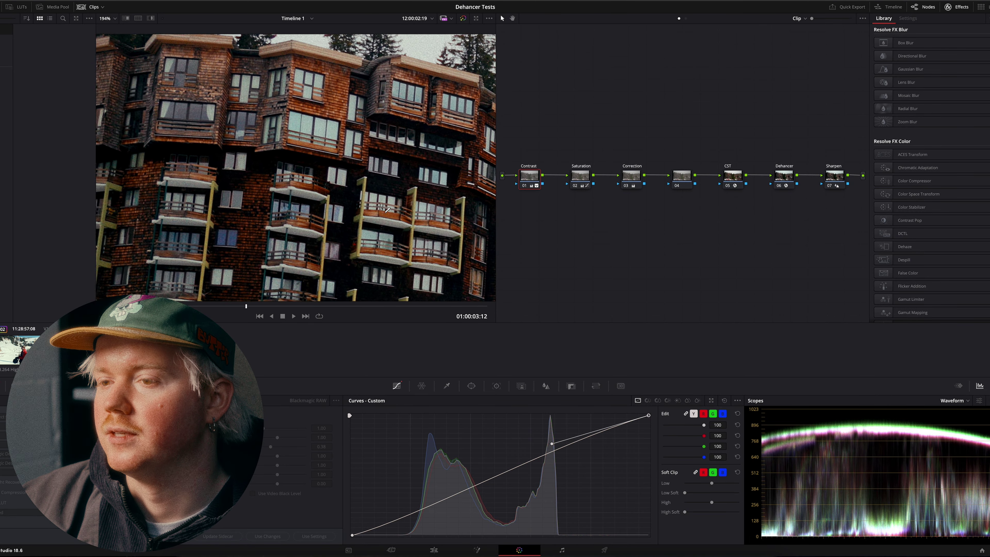
scroll(389, 209, "down", 1)
scroll(388, 210, "down", 1)
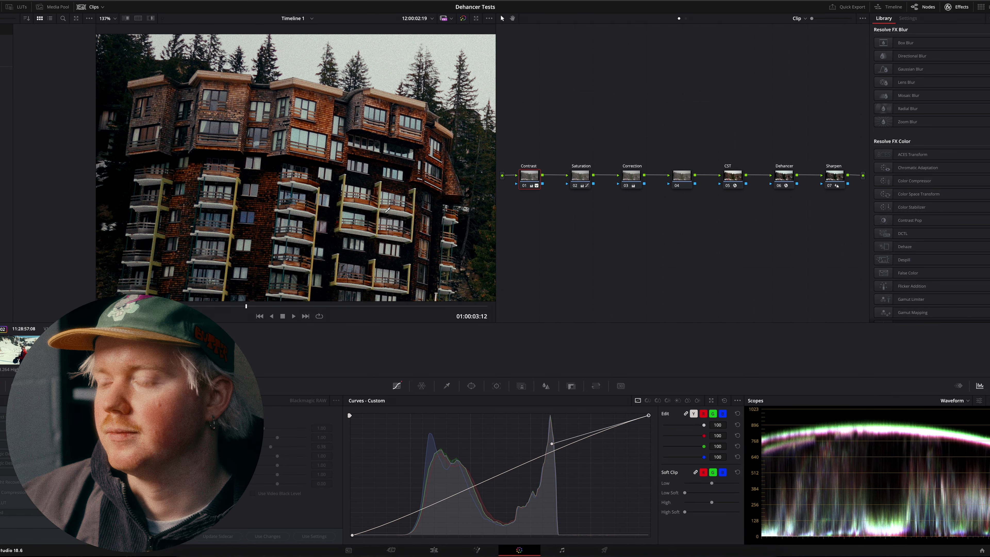
left_click(115, 19)
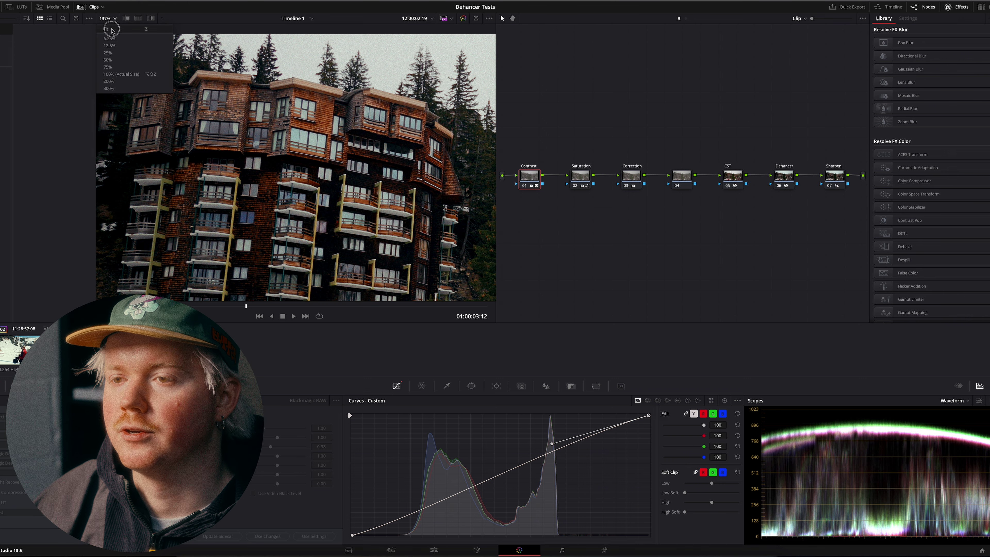
left_click(109, 33)
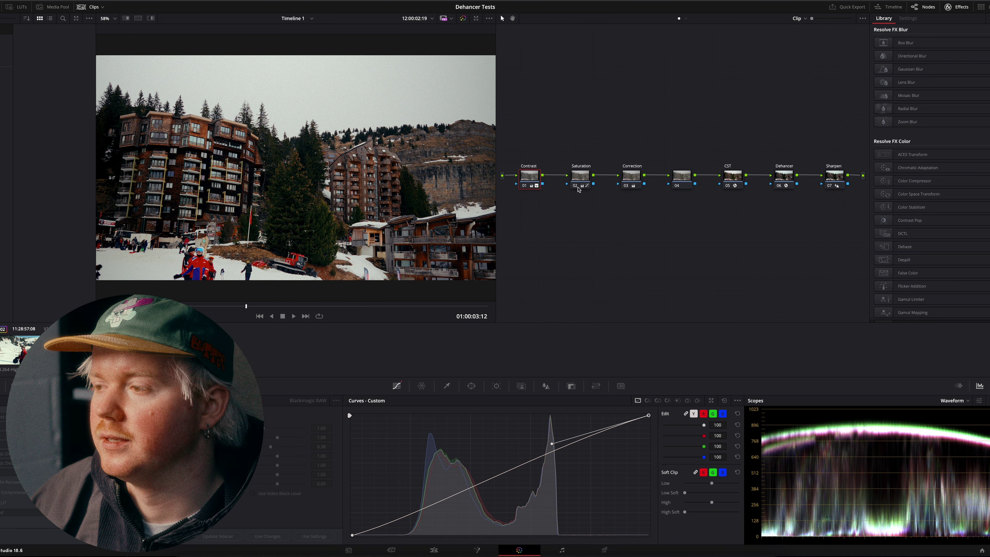
Compare the image with the Saturation node disabled and enabled.
left_click(578, 188)
left_click(575, 186)
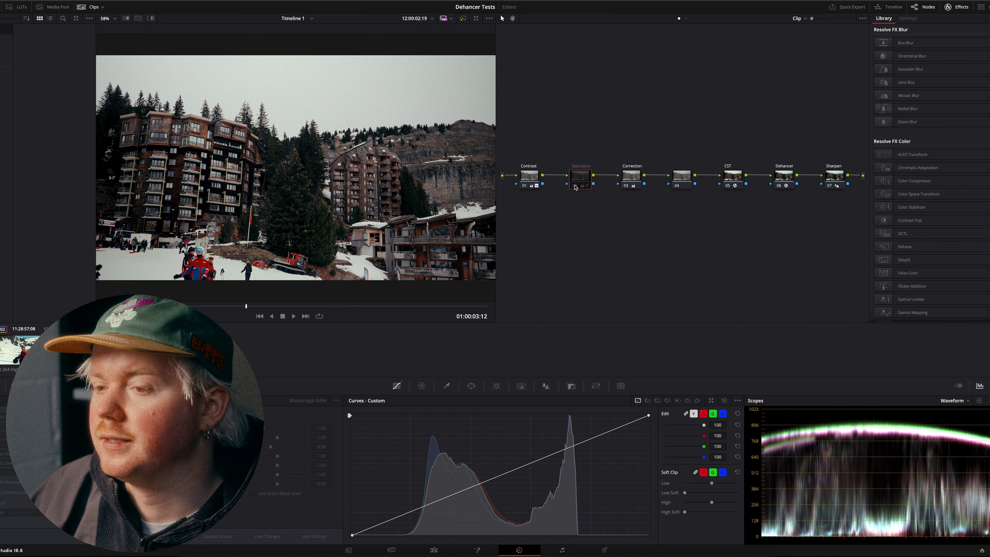
left_click(575, 186)
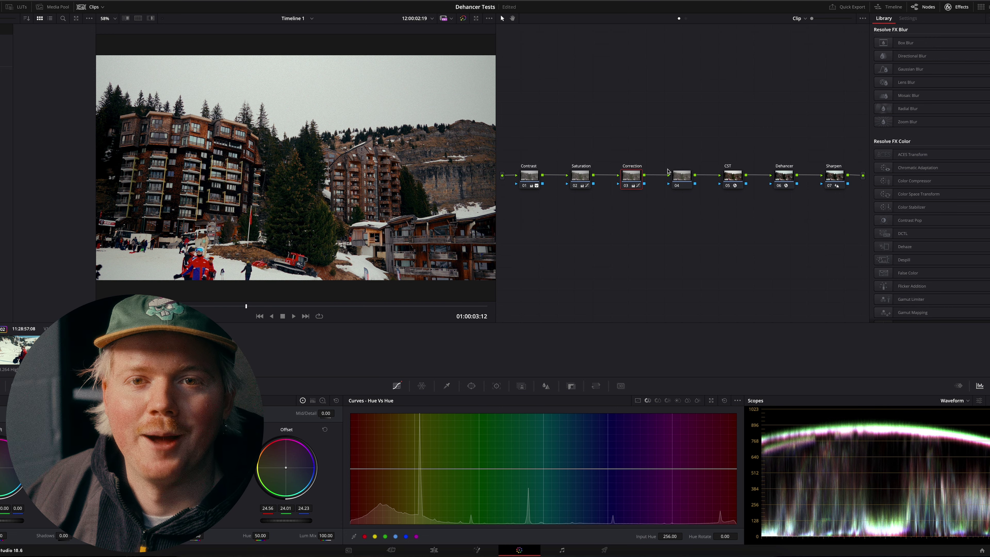
Review the CST node's input color space and input gamma, and compare the image with that node off and on.
left_click(685, 175)
left_click(731, 175)
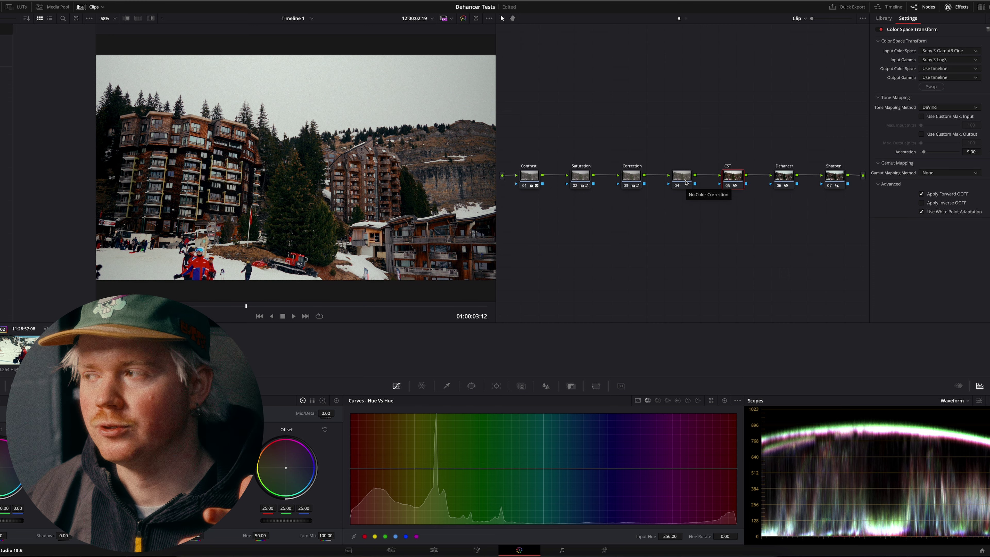
left_click(934, 53)
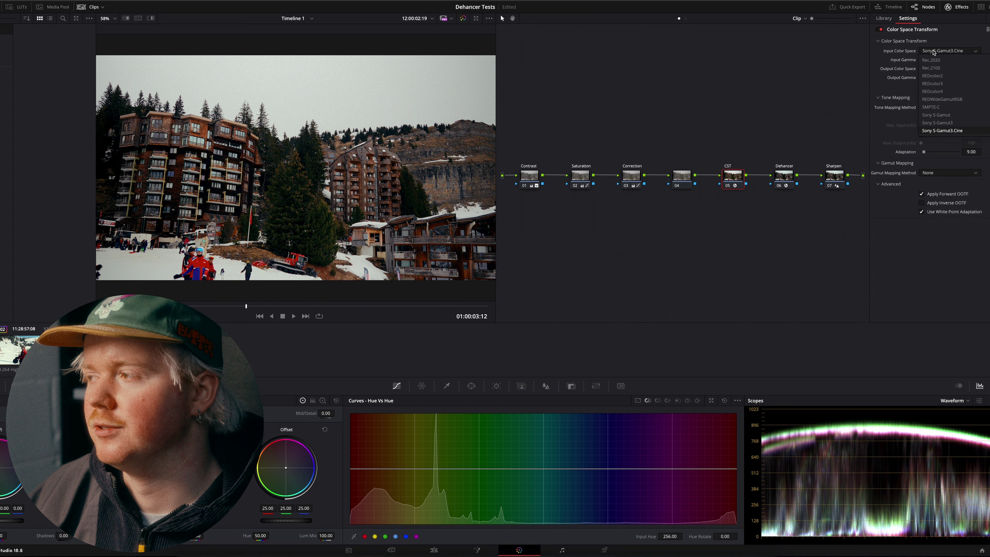
left_click(930, 61)
left_click(930, 61)
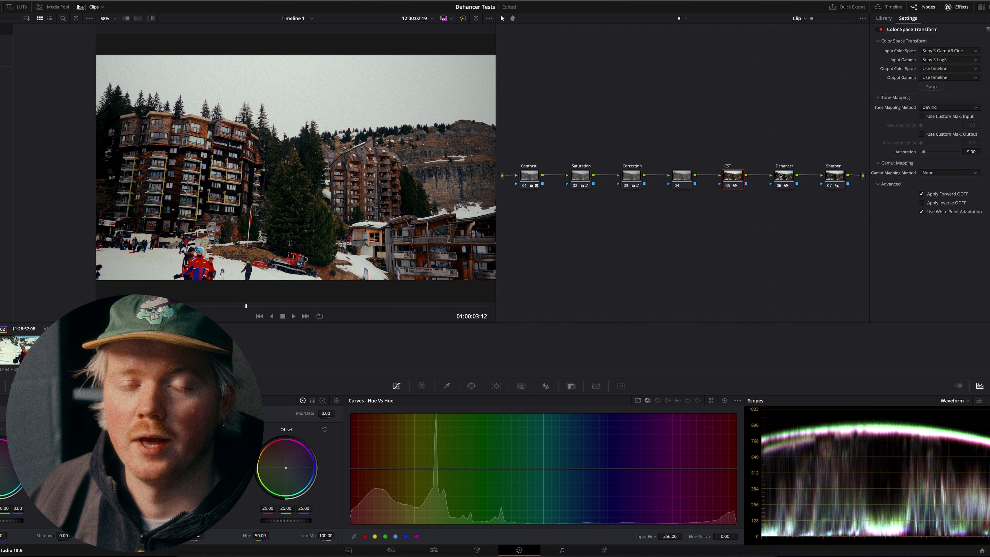
left_click(728, 187)
left_click(728, 186)
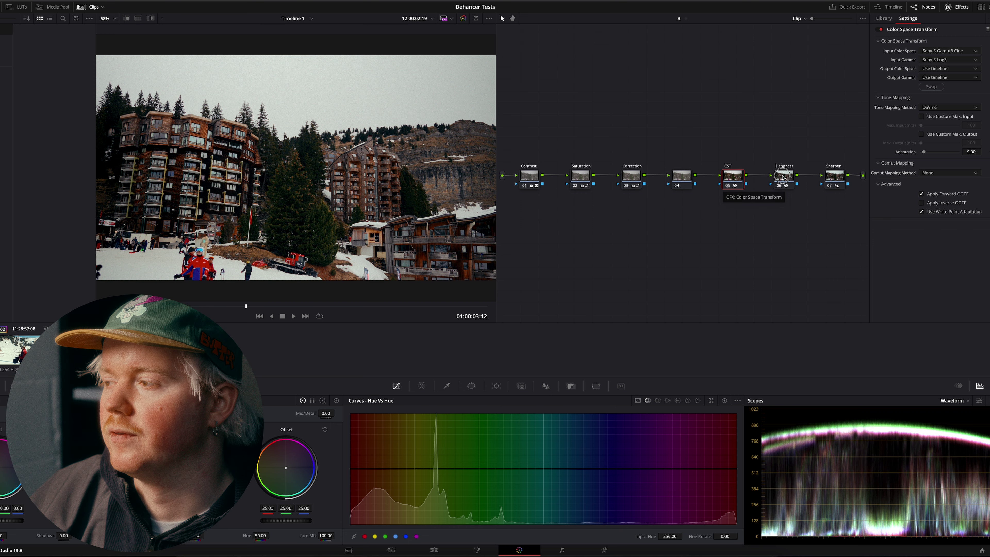
Review the Dehancer node's settings from Input, Film and Print through Film Grain, Halation, Overscan and Vignette.
left_click(782, 176)
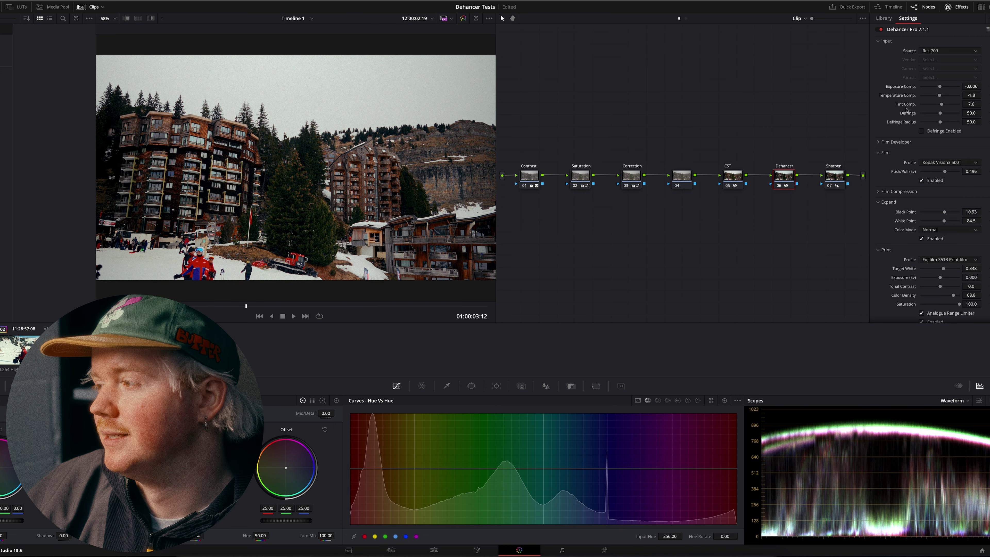
scroll(903, 117, "down", 5)
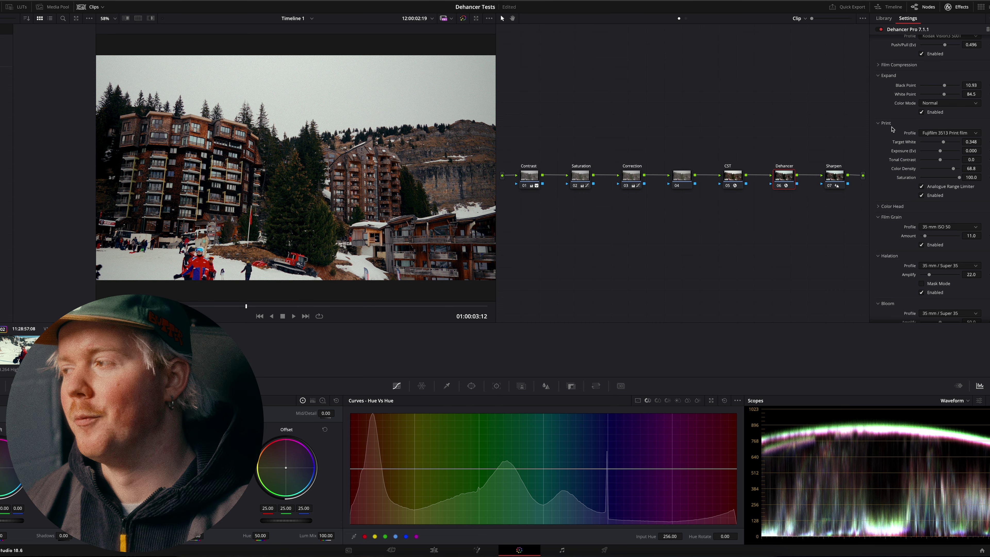
scroll(892, 130, "down", 6)
scroll(893, 131, "down", 5)
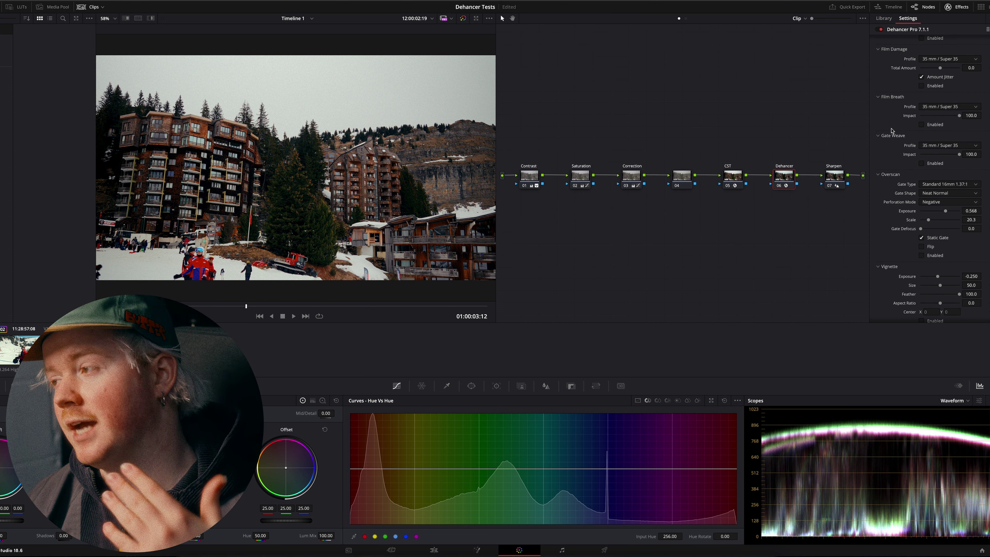
scroll(891, 130, "up", 10)
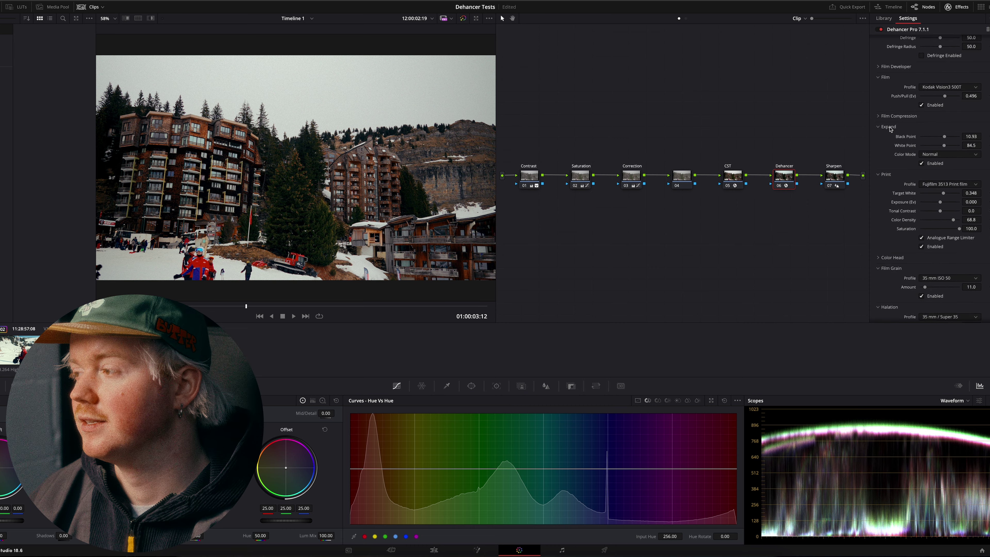
scroll(889, 129, "down", 1)
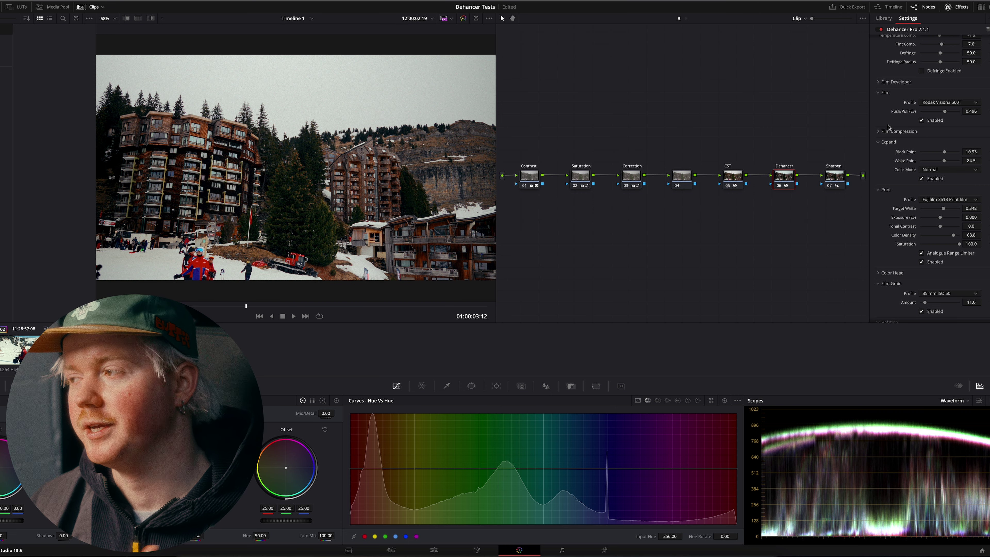
scroll(889, 127, "up", 8)
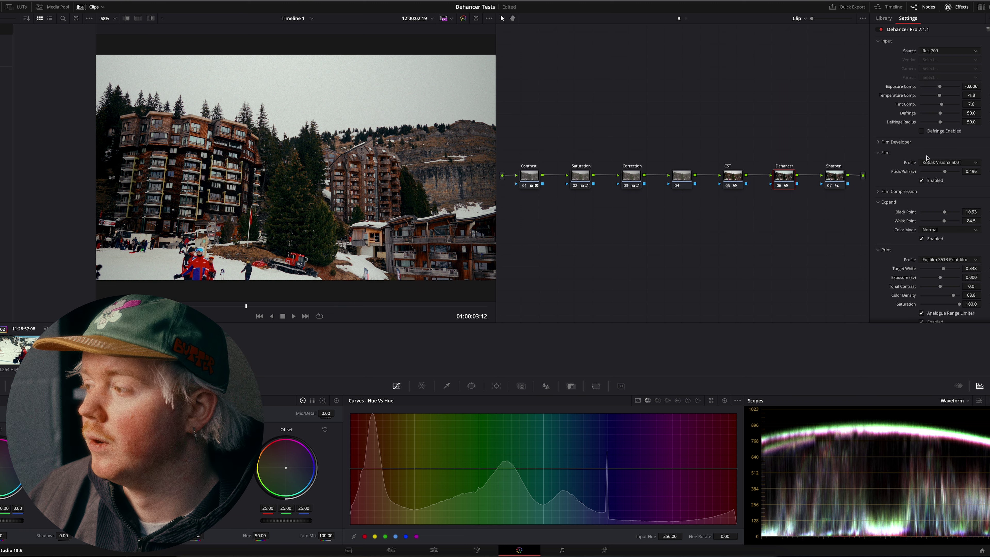
Browse the Kodak and Konica film stocks offered as profiles in Dehancer's Film section.
left_click(933, 162)
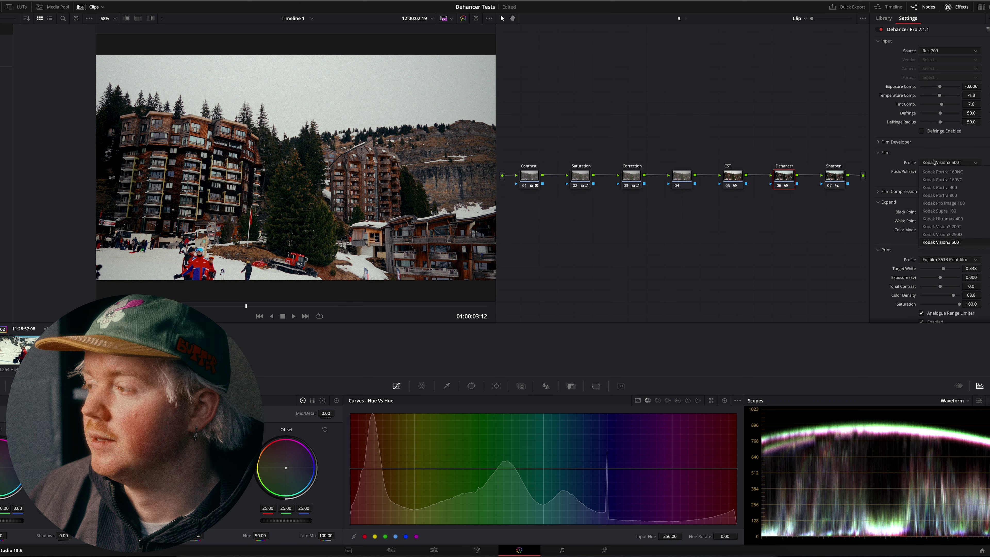
left_click(912, 159)
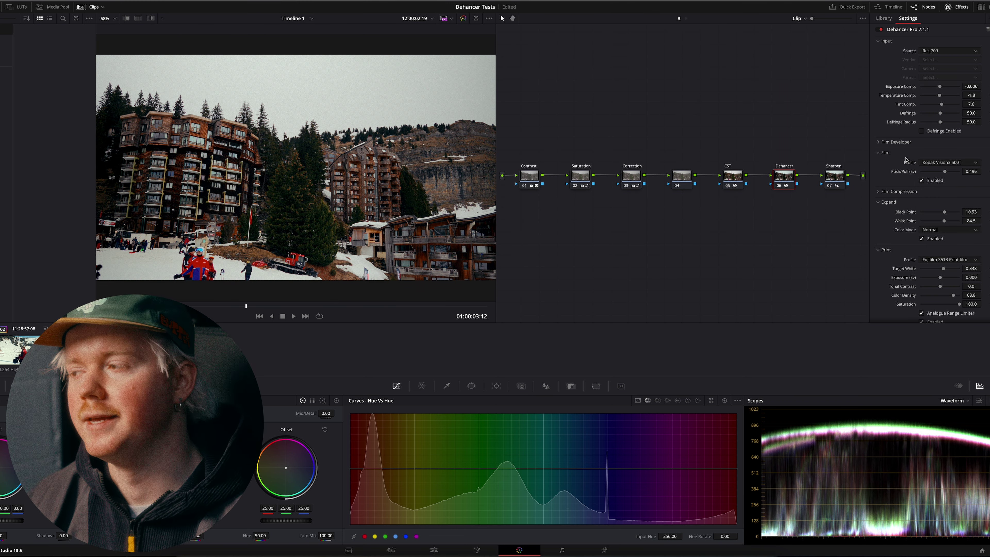
left_click(929, 163)
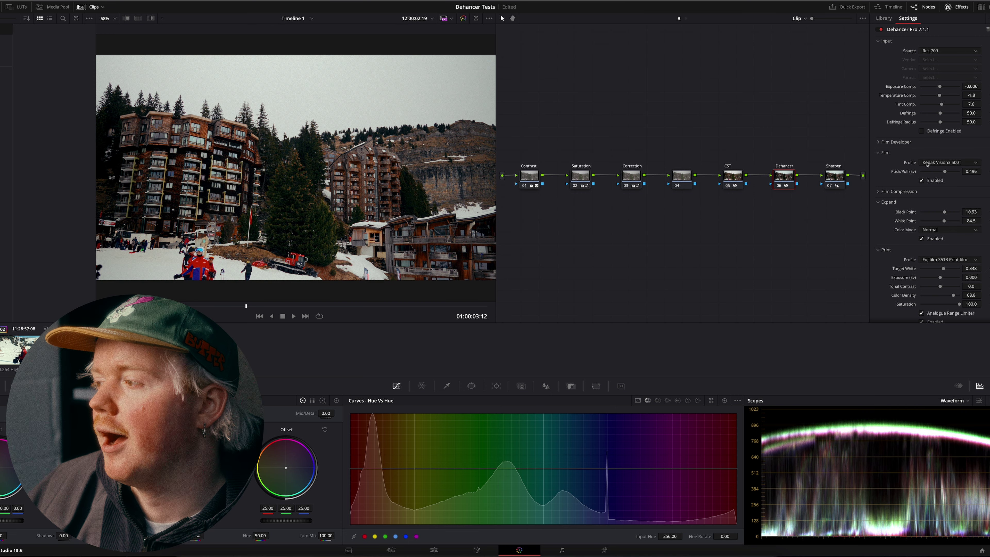
scroll(930, 213, "down", 2)
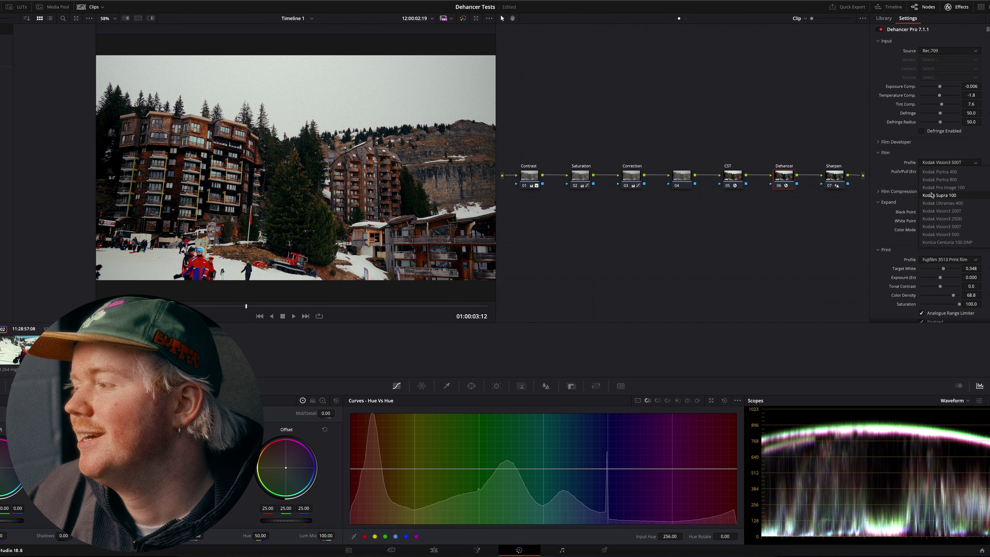
scroll(947, 220, "down", 2)
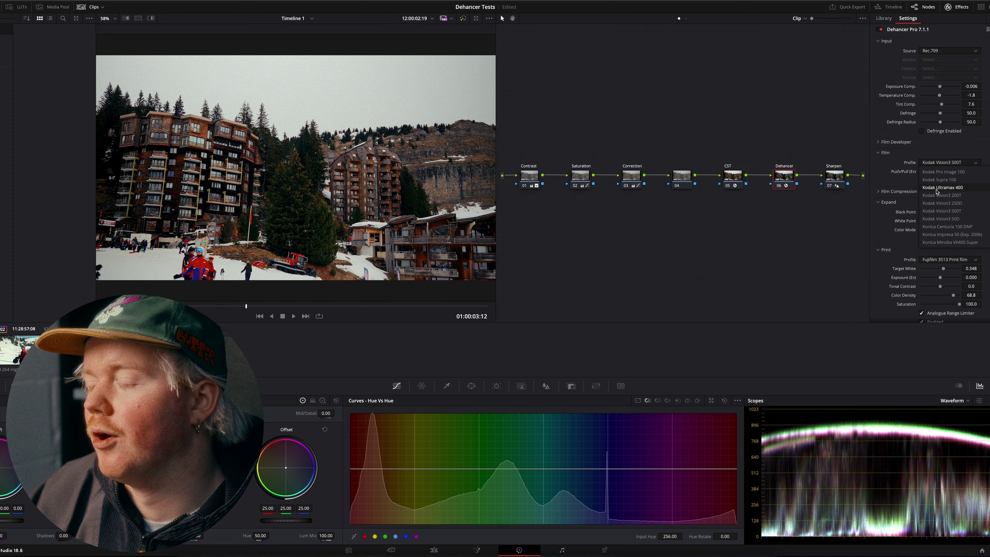
left_click(897, 180)
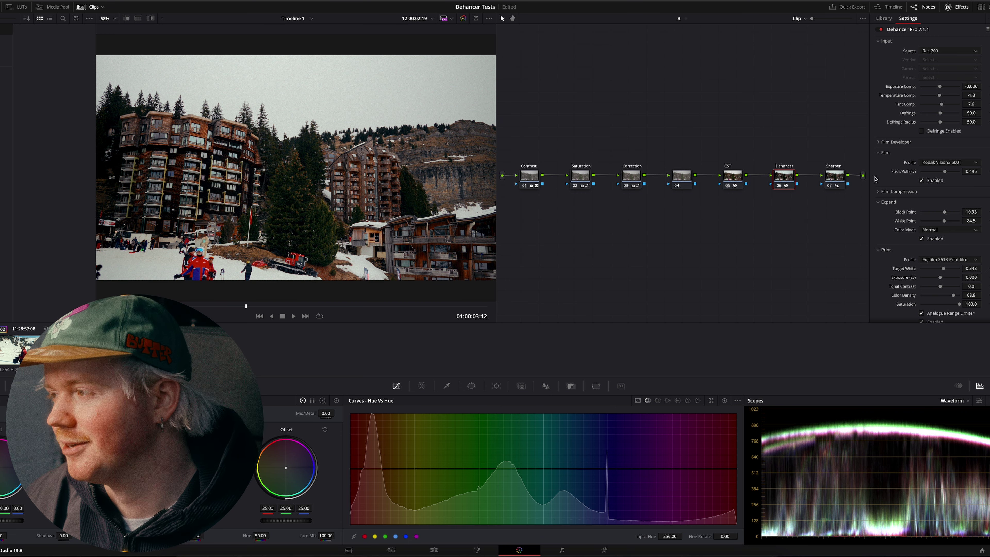
Compare the image with Dehancer's Halation effect disabled and enabled, leaving it on.
scroll(896, 191, "down", 4)
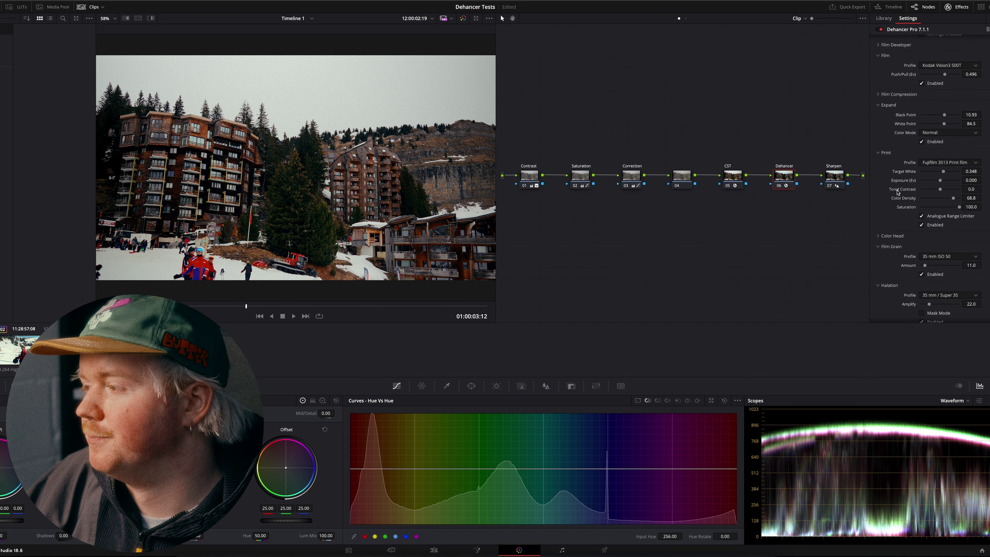
scroll(898, 193, "down", 4)
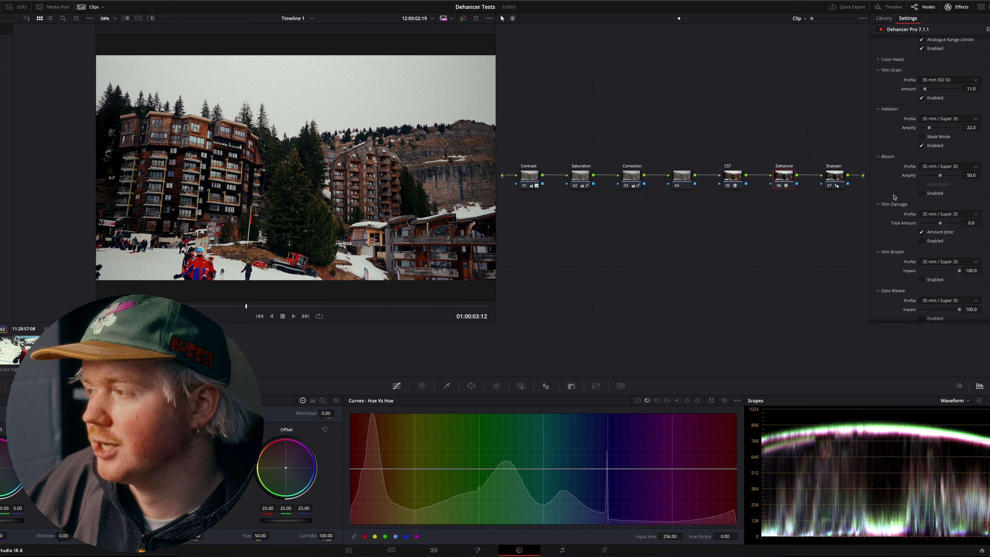
left_click(921, 145)
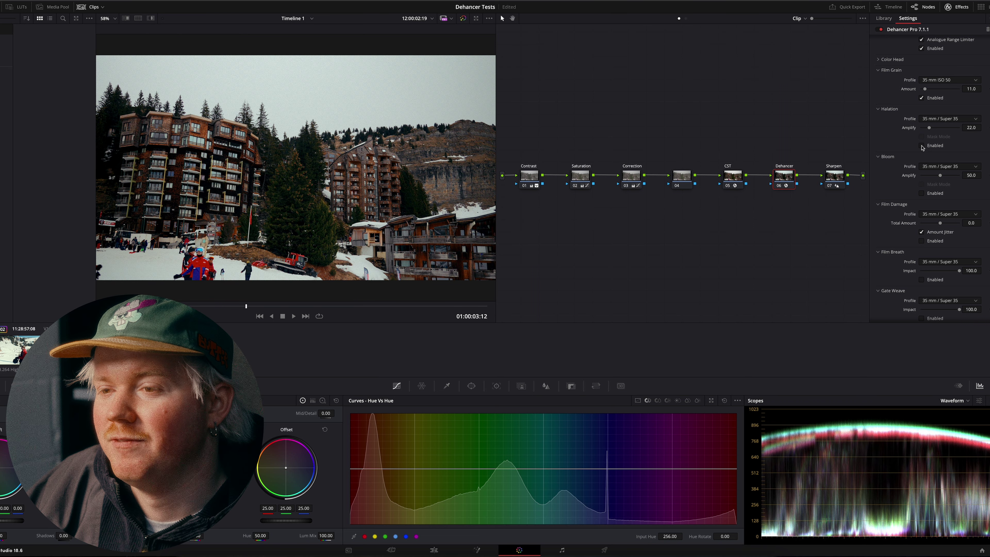
left_click(922, 145)
left_click(922, 146)
left_click(920, 146)
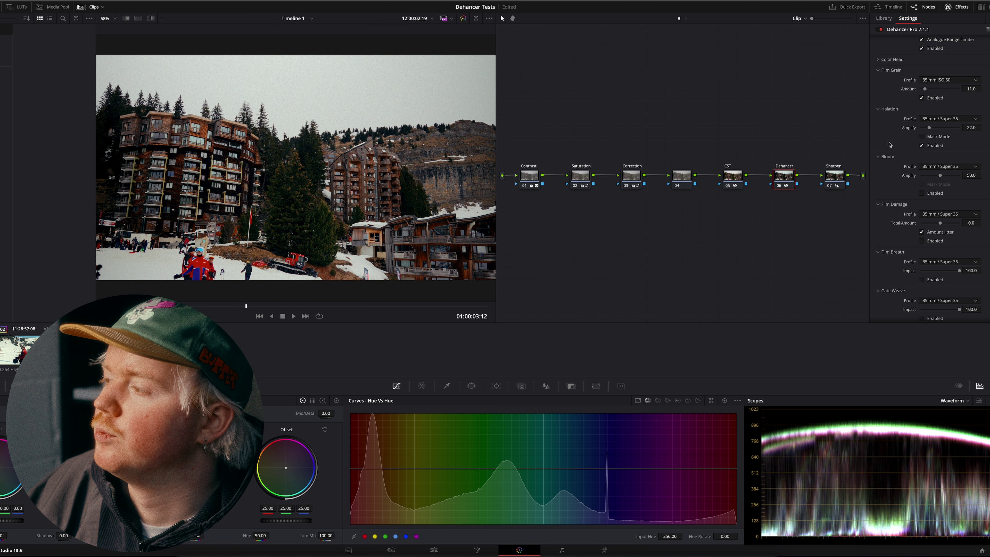
Review Dehancer's settings from Bloom through Vignette, the profiles offered for Film Grain, and the Film, Expand and Print sections.
scroll(898, 151, "down", 1)
scroll(898, 151, "down", 10)
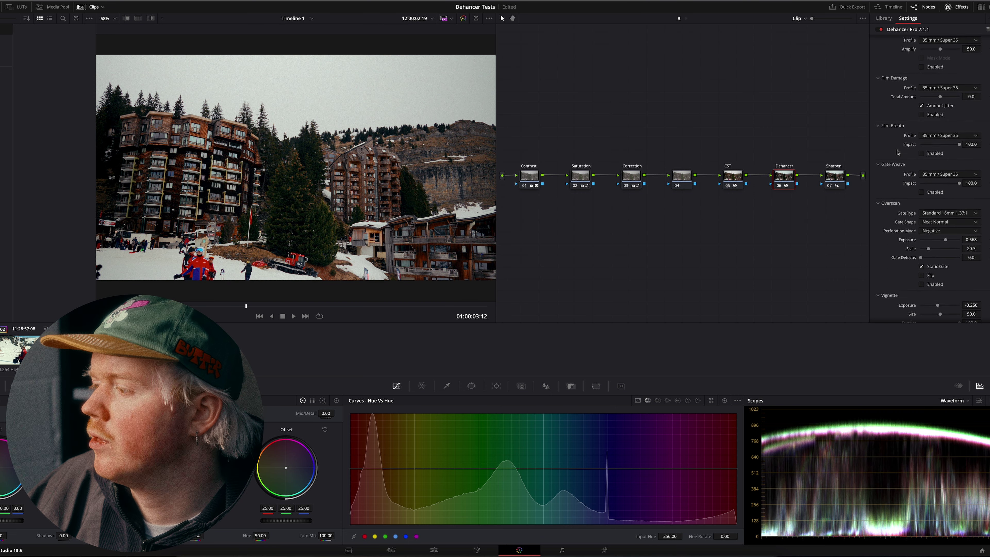
scroll(897, 153, "up", 15)
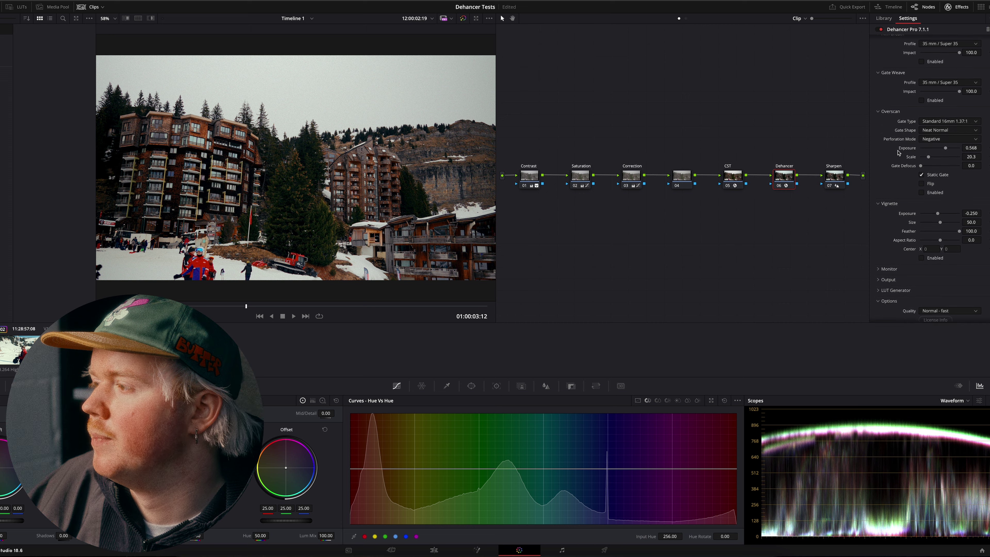
scroll(898, 152, "up", 2)
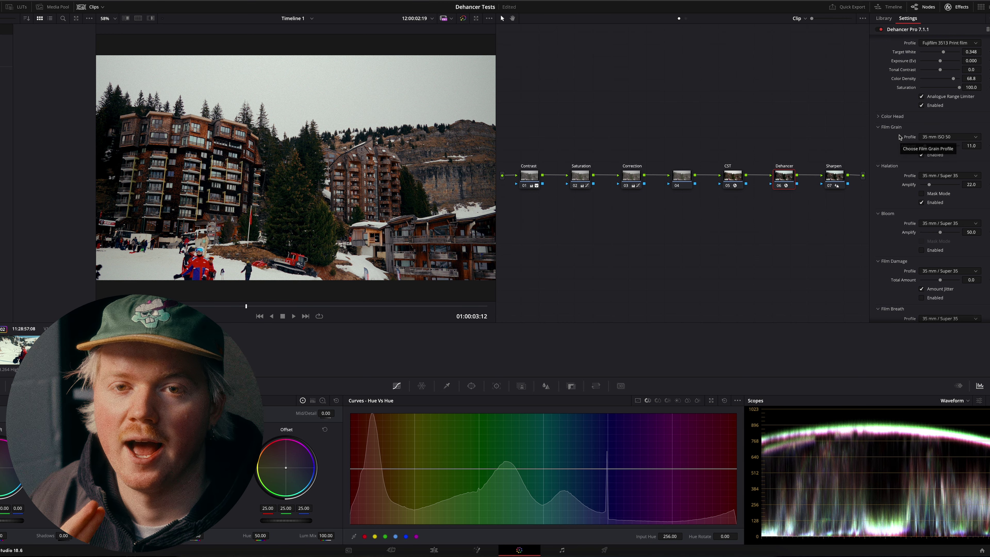
left_click(937, 139)
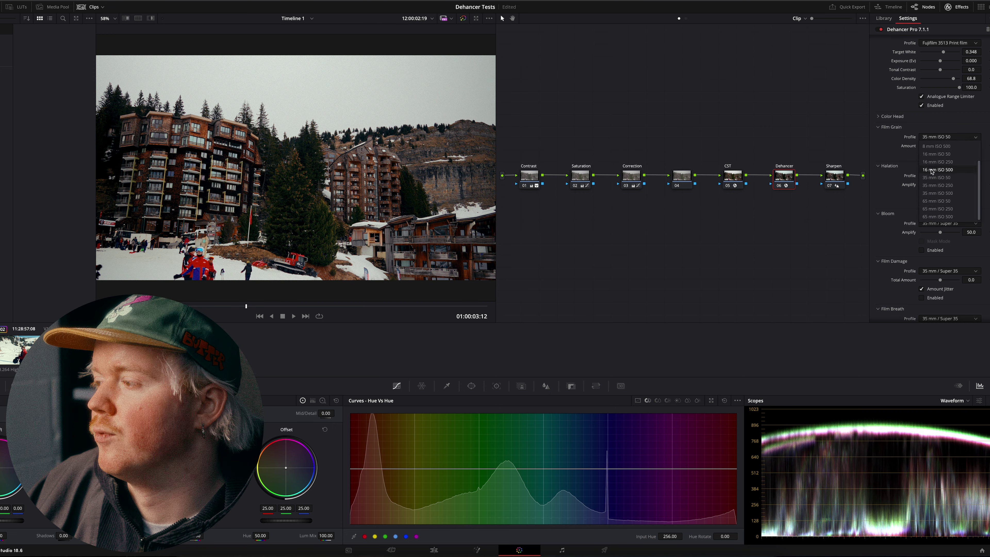
left_click(904, 136)
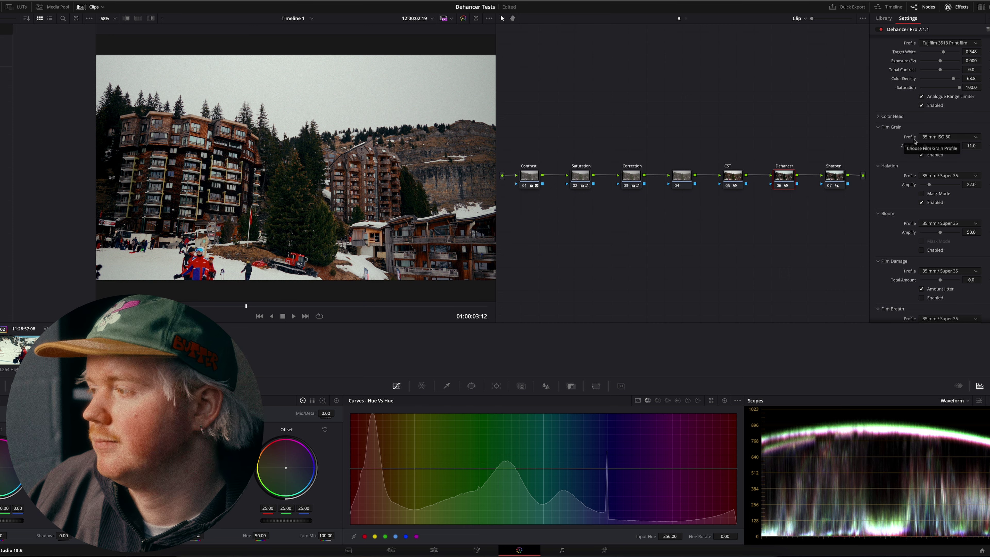
scroll(909, 145, "up", 3)
scroll(909, 146, "up", 3)
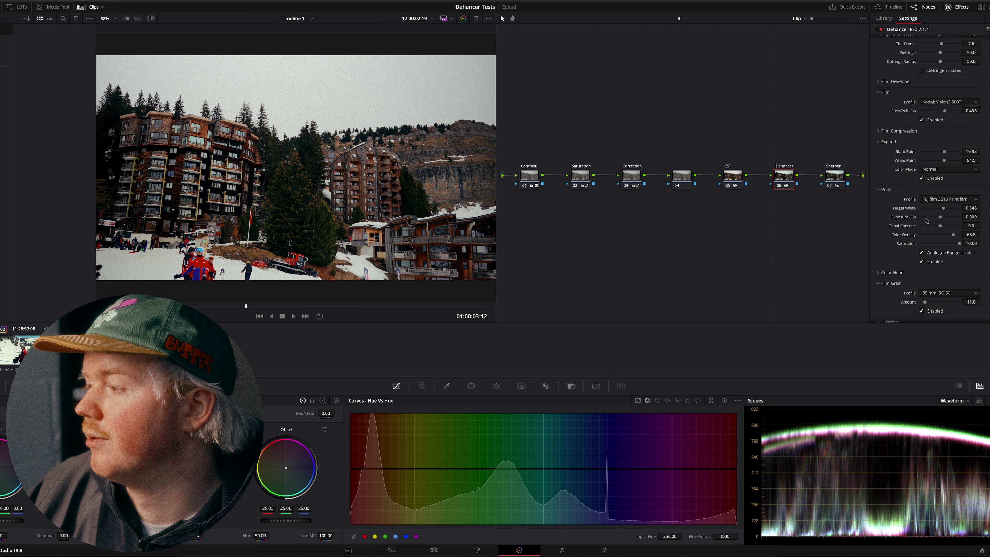
scroll(914, 217, "down", 1)
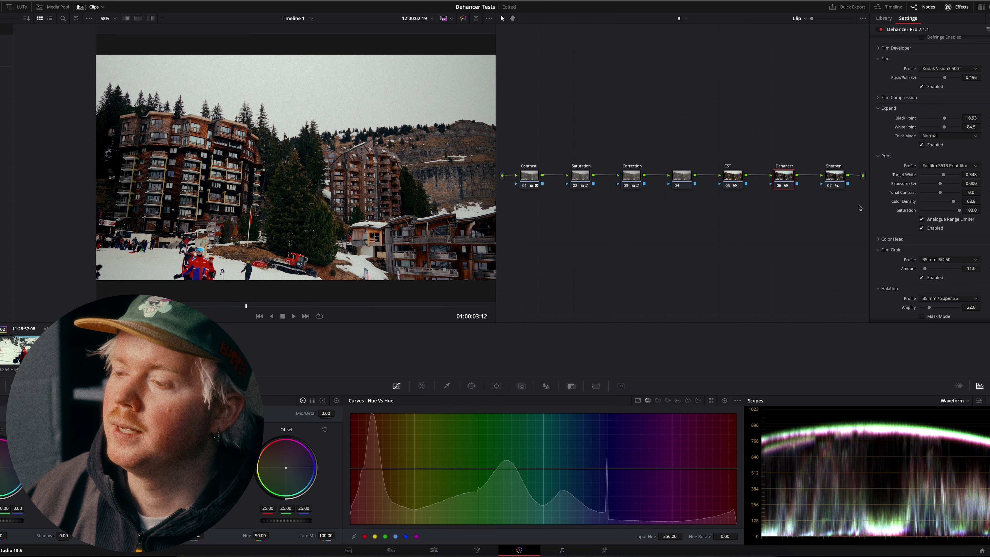
Try raising the red saturation to 1.96 on the Correction node's Hue Vs Sat curve for the red-jacket clip, and undo it.
key("ctrl+s")
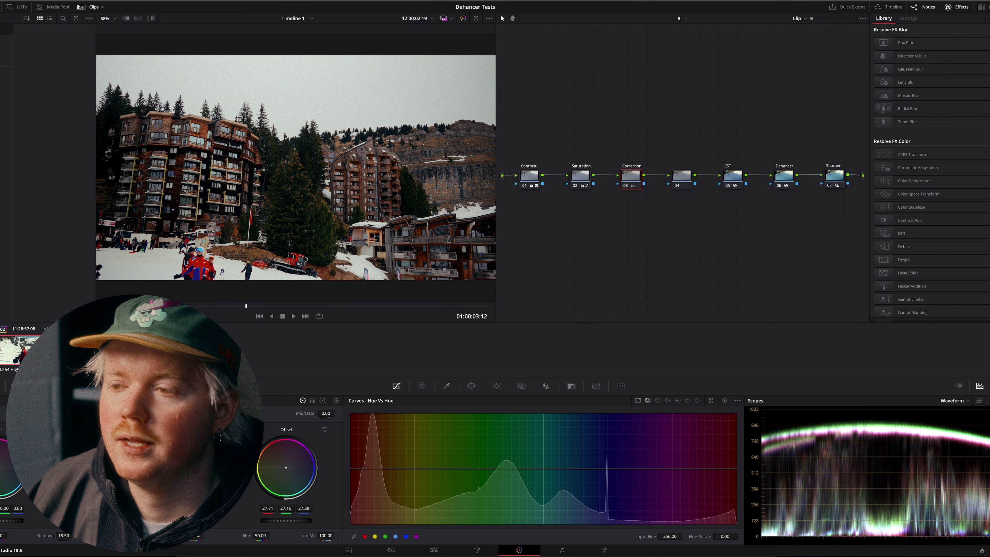
left_click_drag(194, 305, 248, 308)
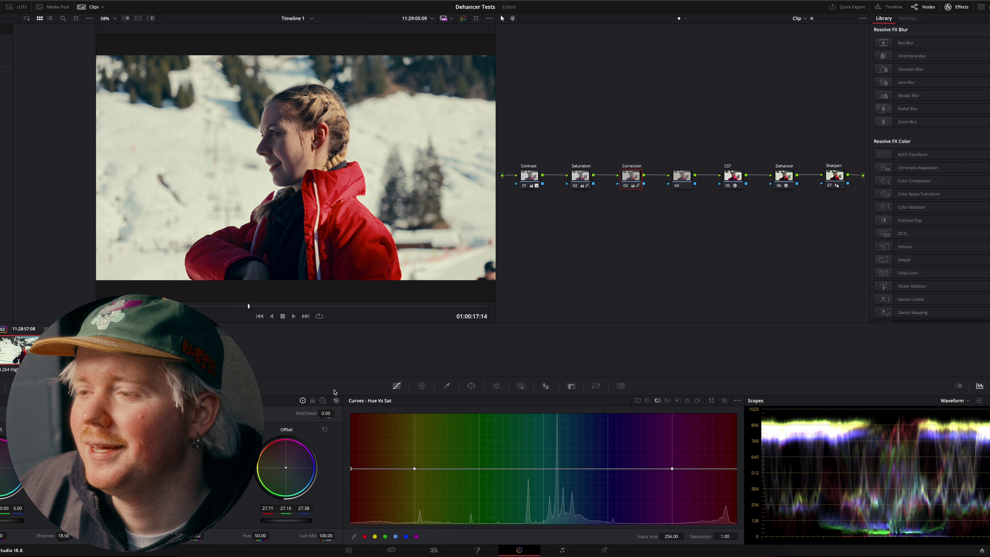
left_click_drag(351, 470, 352, 396)
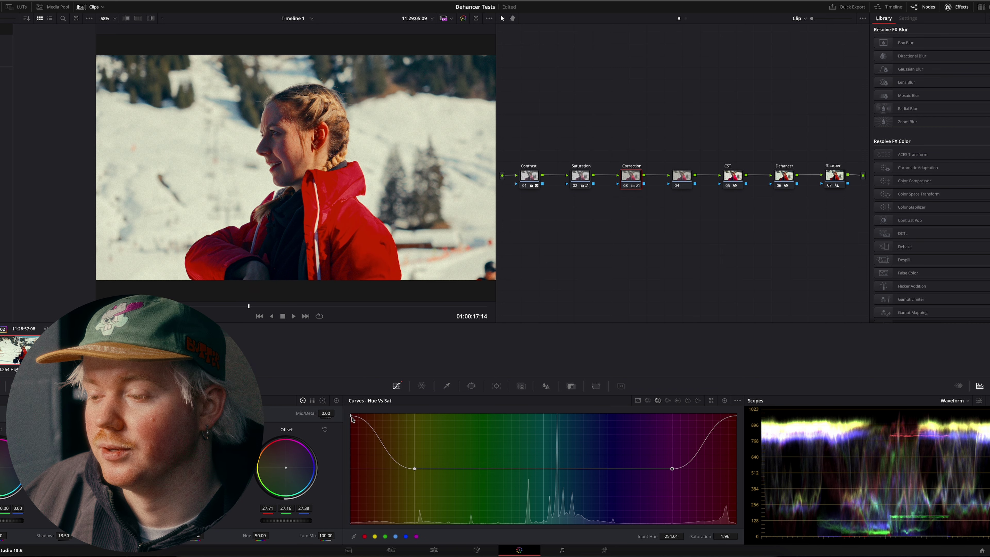
key("super+z")
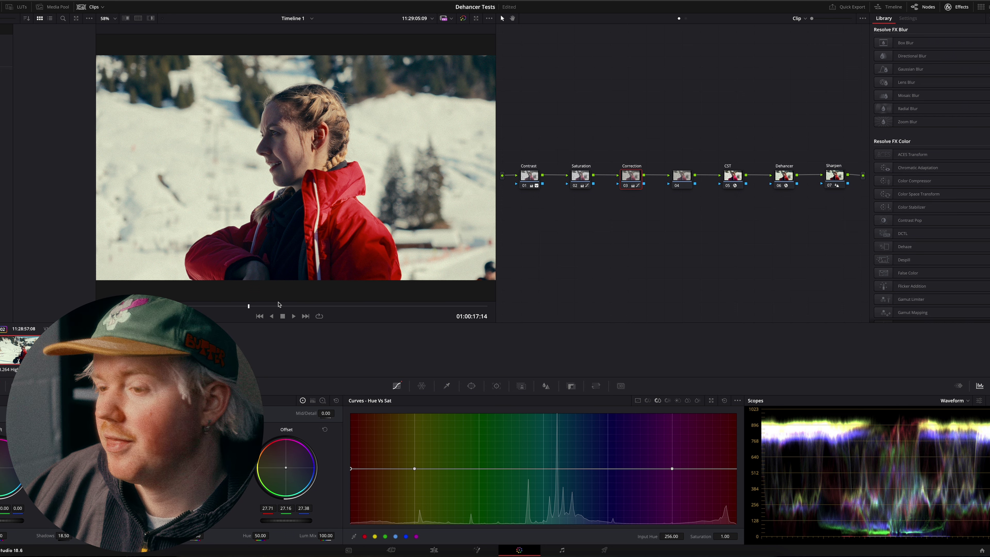
Zoom the viewer to 200% on an earlier frame of the red-jacket clip and compare snow and helmet detail with all grades bypassed and enabled.
left_click(188, 305)
key("space")
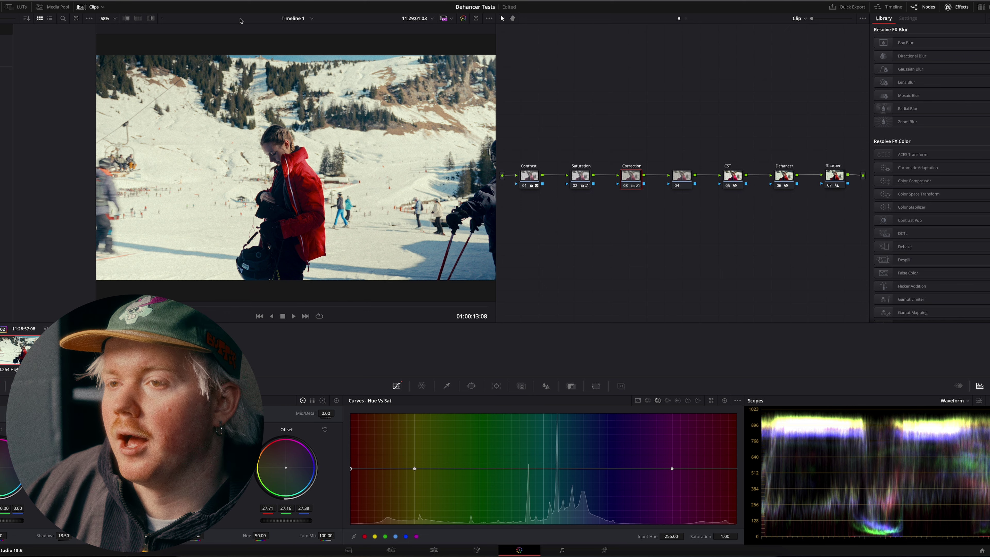
left_click(110, 20)
left_click(128, 81)
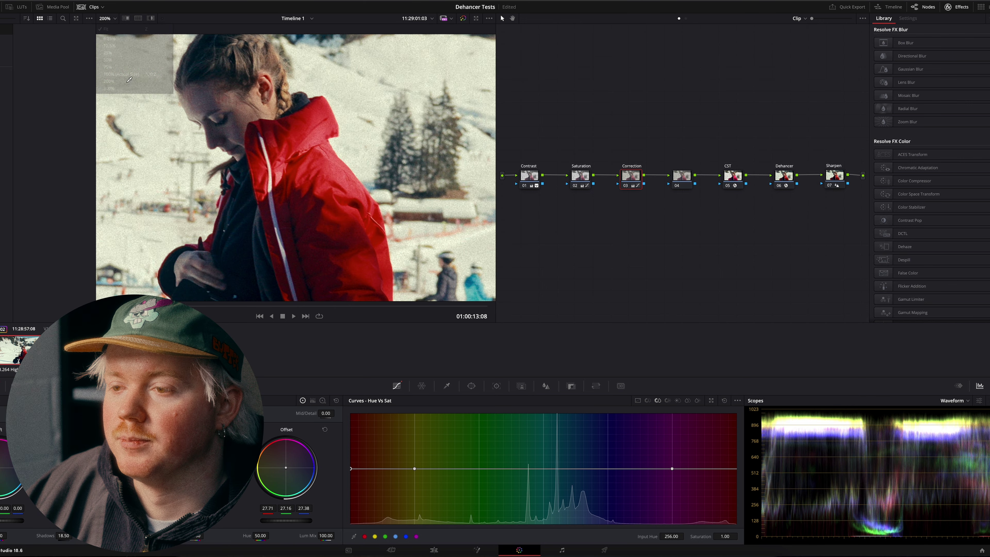
scroll(202, 284, "down", 6)
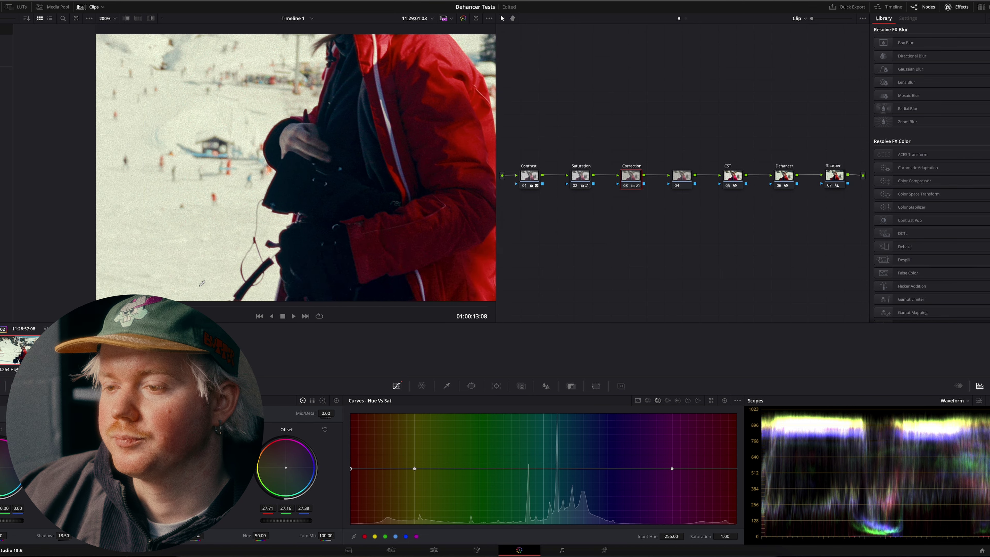
scroll(202, 283, "down", 6)
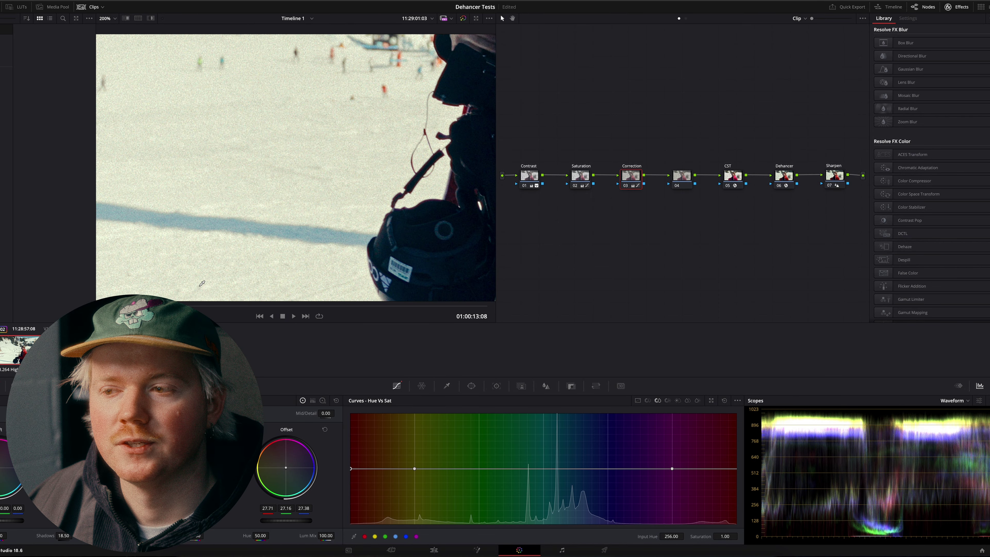
left_click(463, 18)
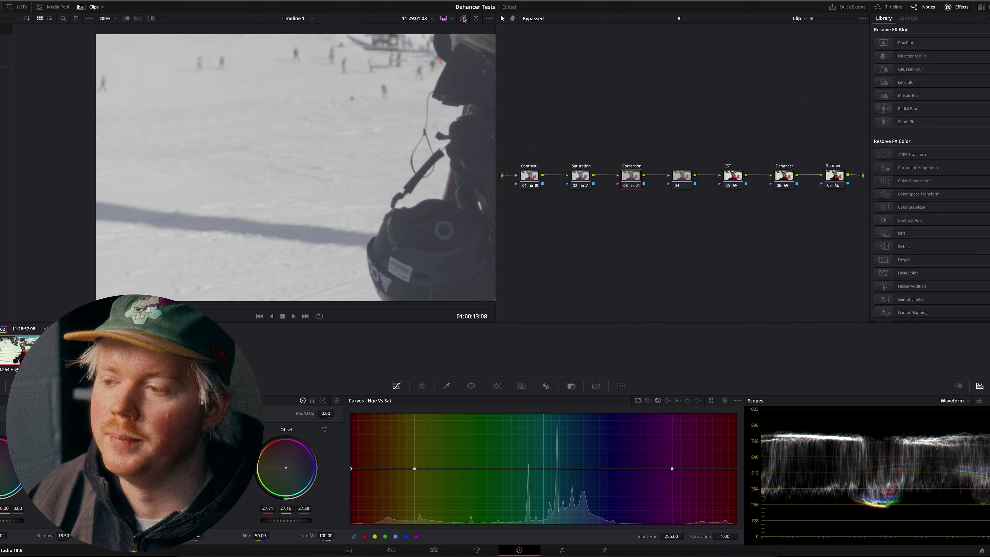
left_click(463, 18)
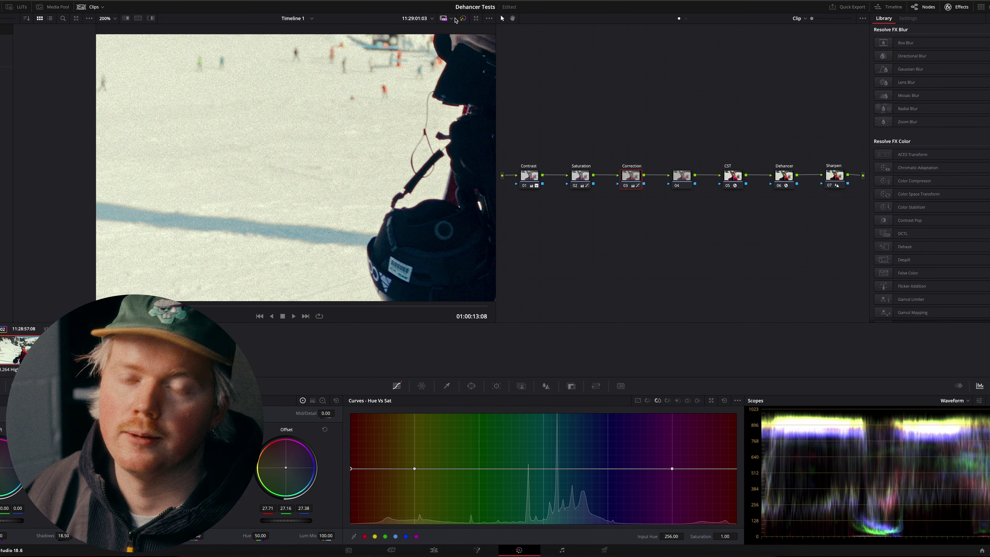
Fit the whole frame in the viewer and compare the red-jacket shot with all grades bypassed and enabled.
left_click(108, 18)
left_click(111, 29)
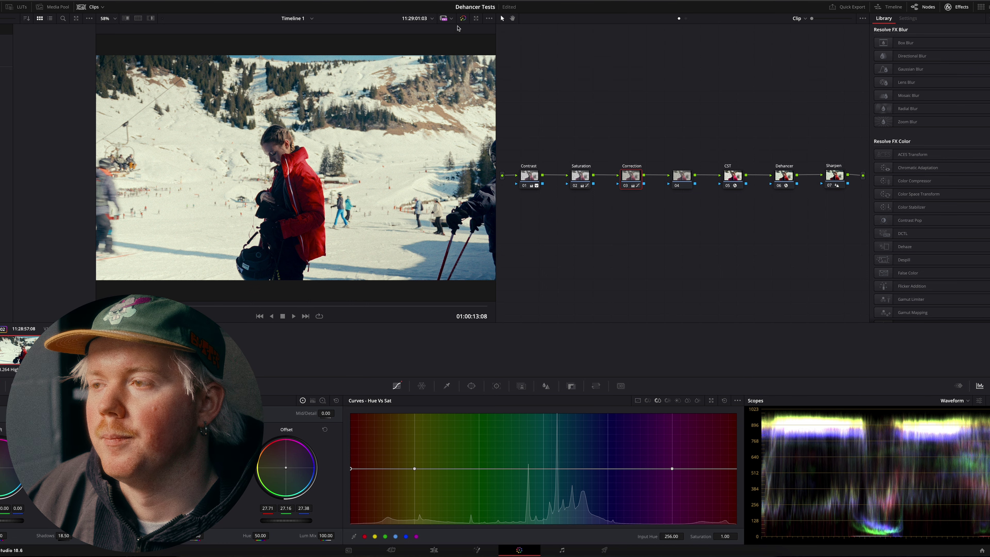
left_click(463, 18)
left_click(463, 19)
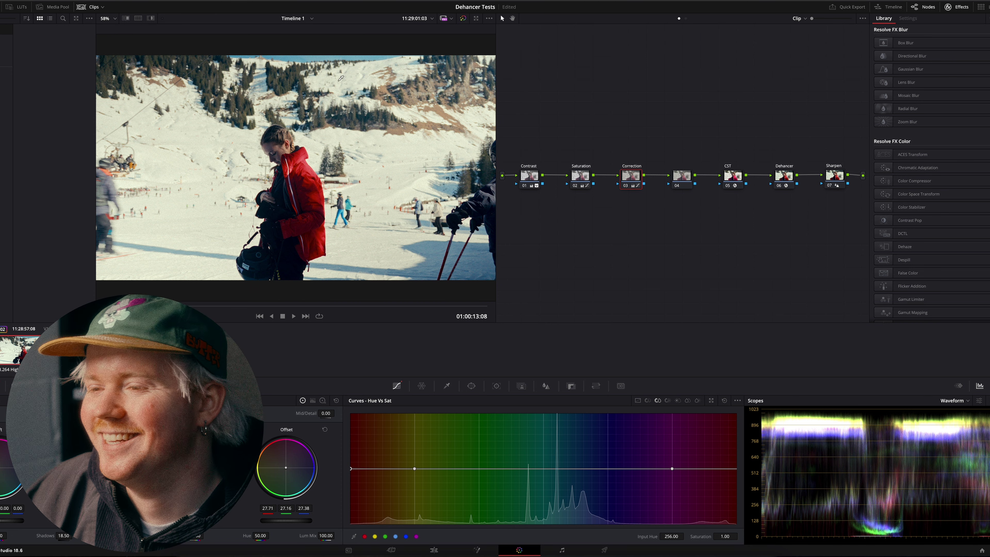
Go to the red-jacket close-up and browse the film stocks offered in its Dehancer node's Film section.
left_click_drag(225, 307, 245, 307)
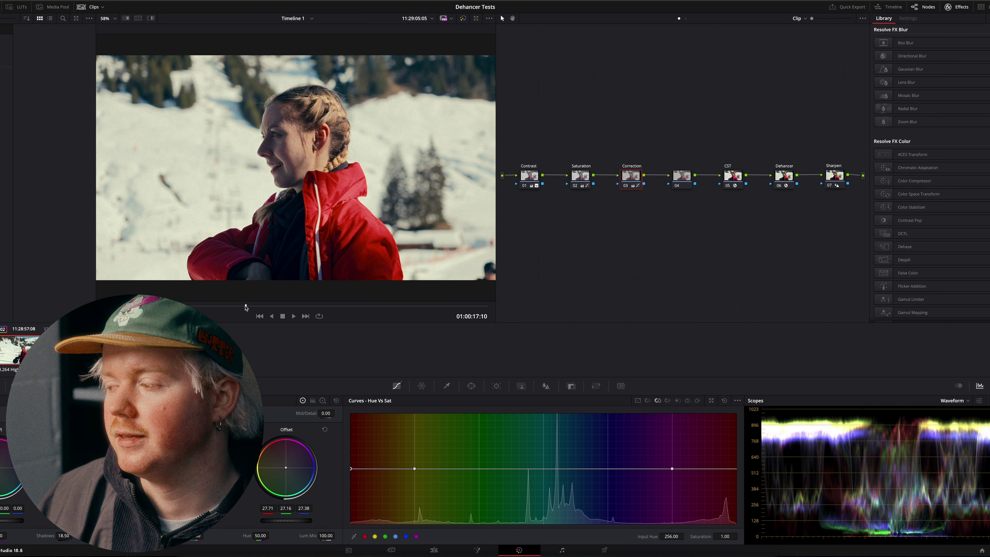
left_click(784, 176)
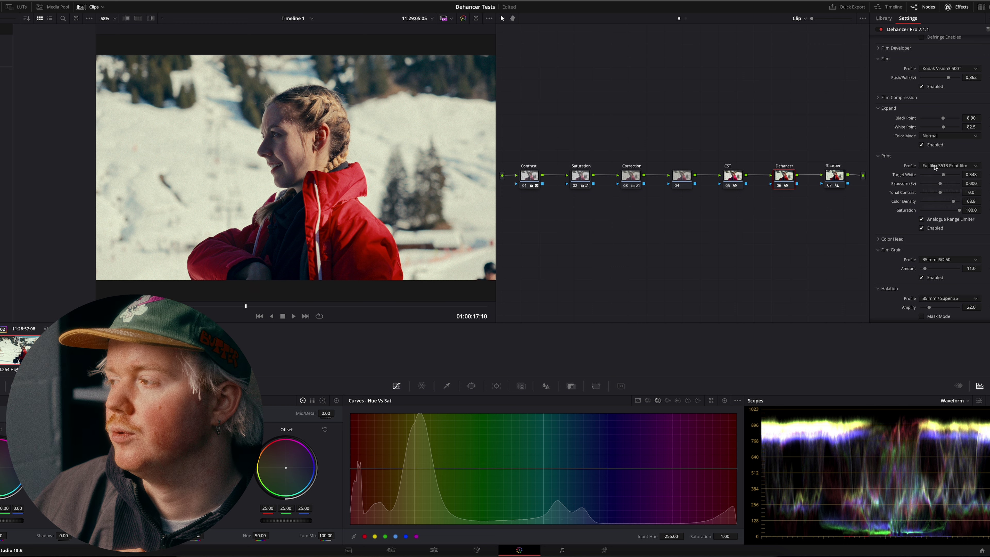
scroll(924, 175, "up", 3)
left_click(936, 133)
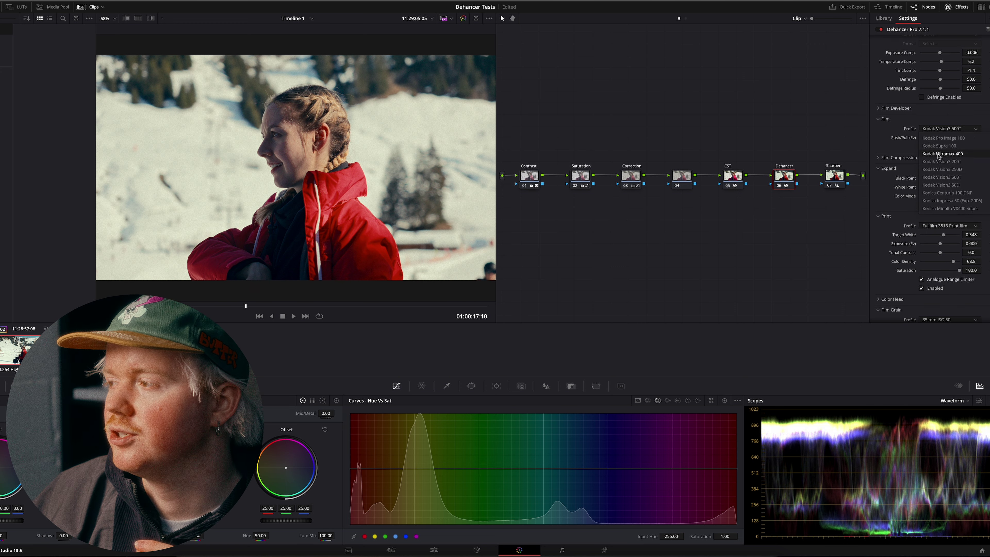
left_click(896, 118)
scroll(894, 121, "down", 1)
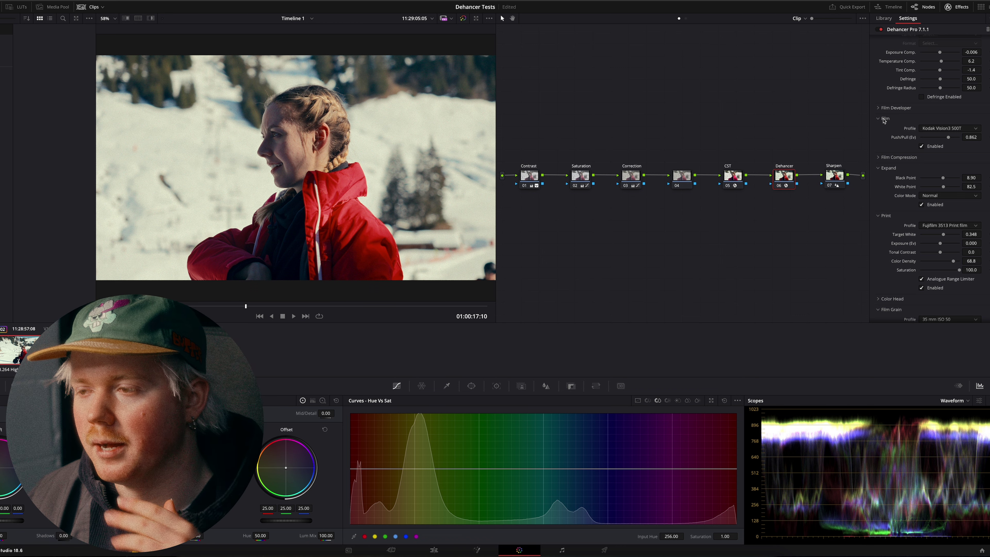
Try the Kodak Portra 400 profile in Dehancer's Film section, and pick another stock from the profile list.
left_click(939, 129)
left_click(940, 130)
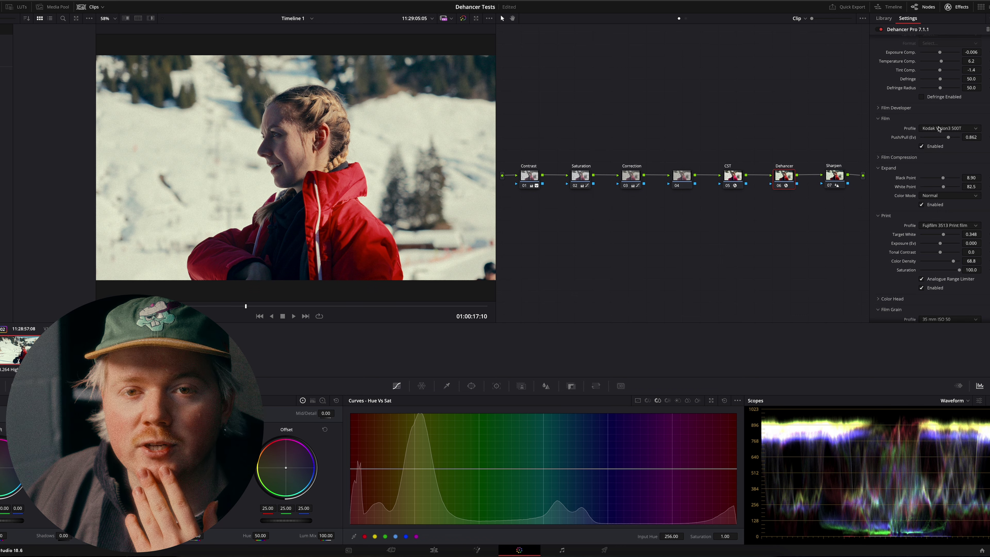
left_click(940, 129)
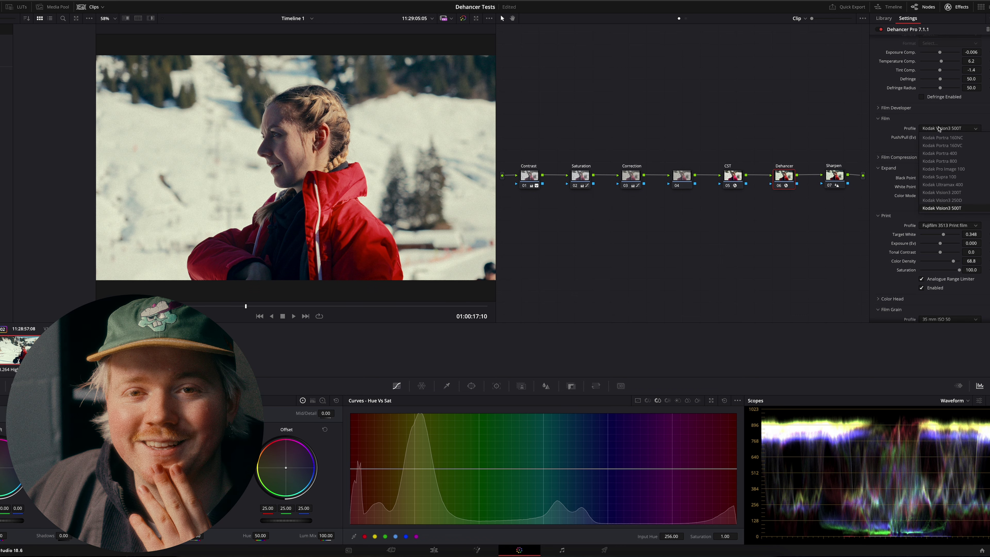
left_click(938, 129)
left_click(937, 128)
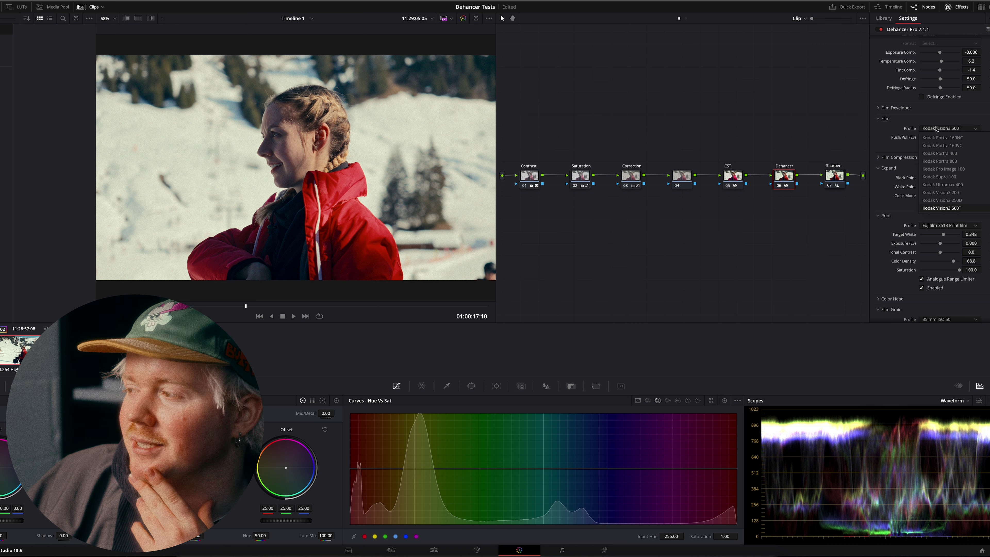
scroll(935, 154, "down", 4)
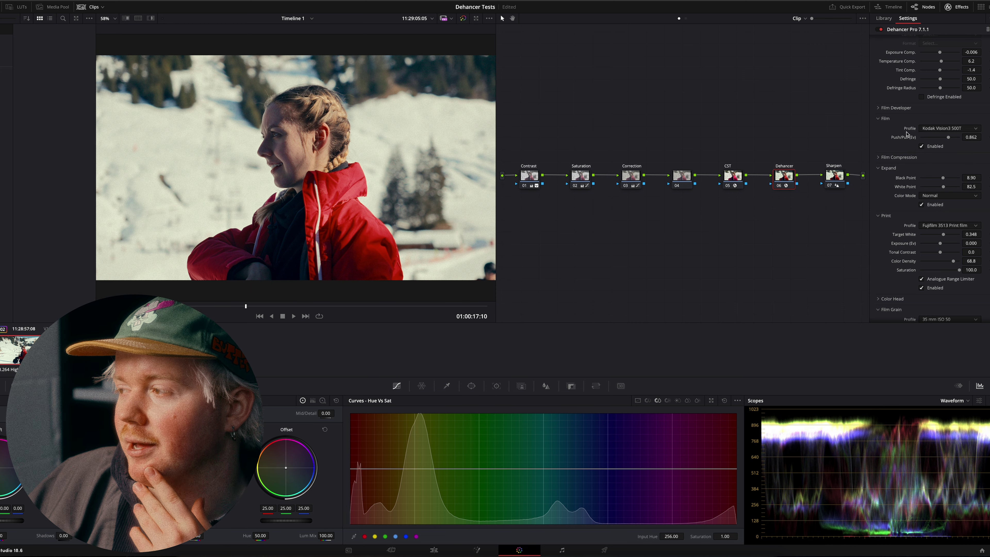
left_click(935, 154)
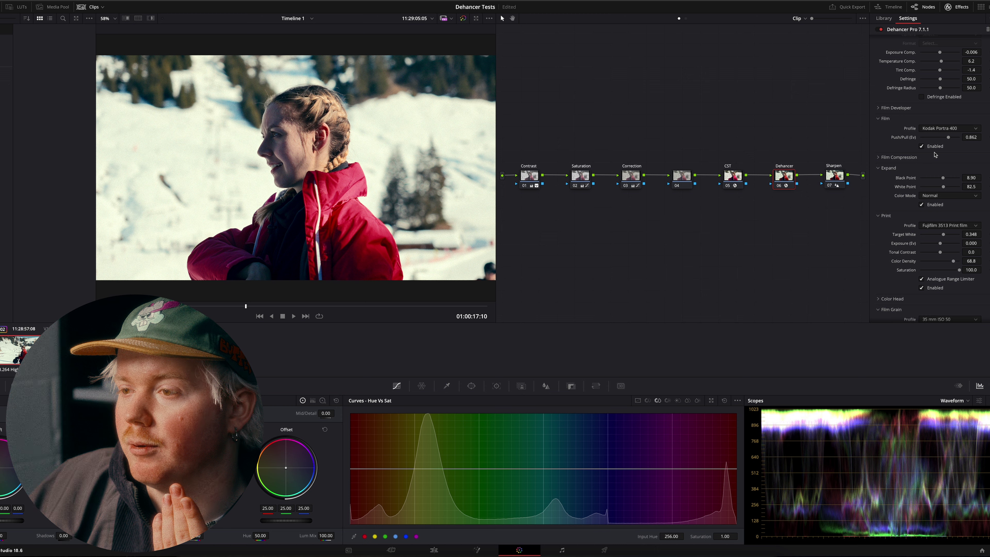
left_click(939, 129)
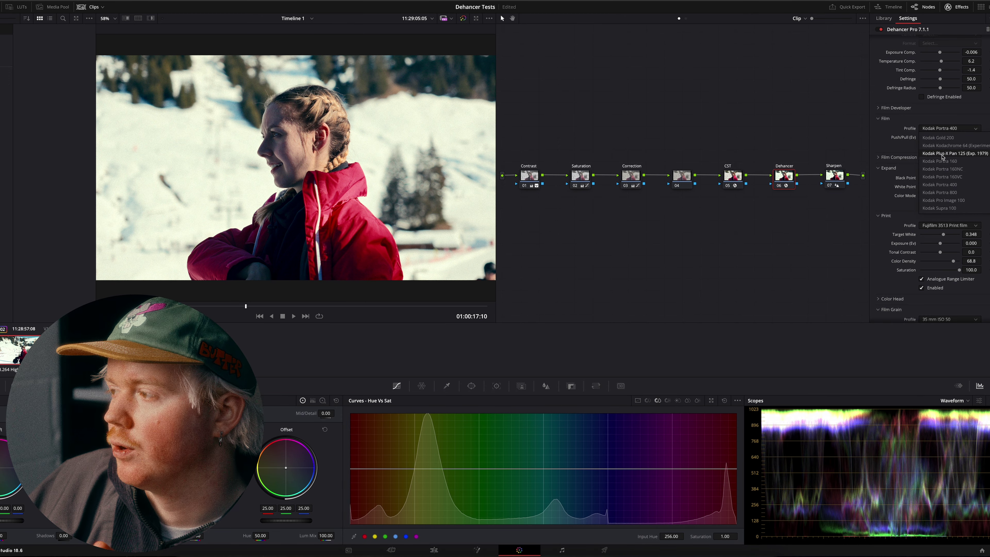
left_click(943, 158)
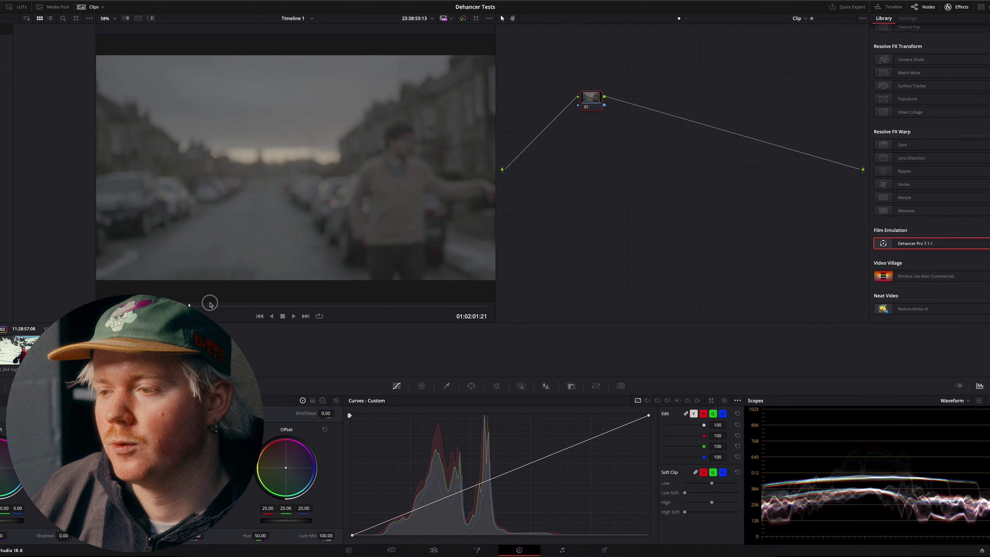
Go to a frame of the ungraded street clip showing the man in the sweater and apply another clip's grade to it.
mouse_move(210, 304)
left_mouse_down()
mouse_move(448, 304)
mouse_move(227, 310)
left_mouse_up()
right_click(90, 249)
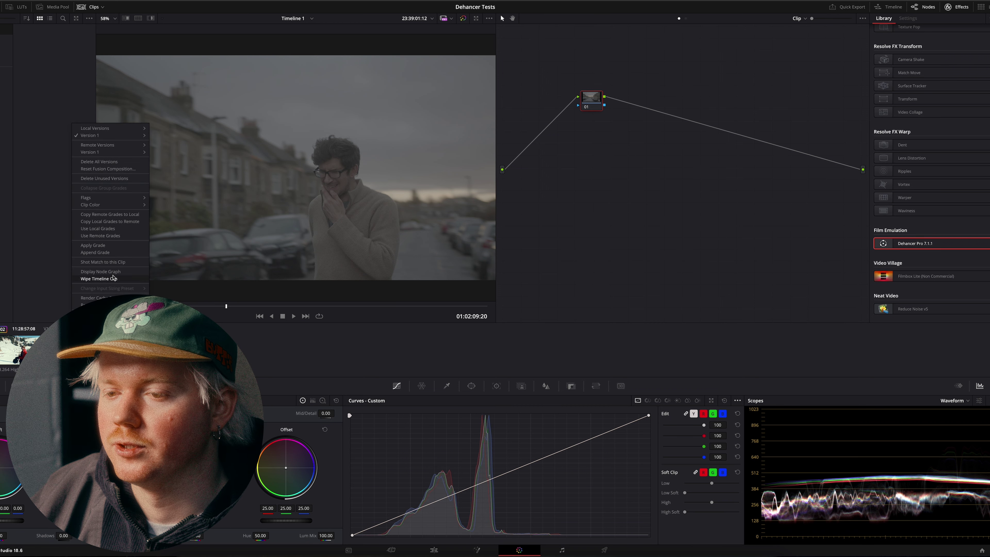
left_click(114, 246)
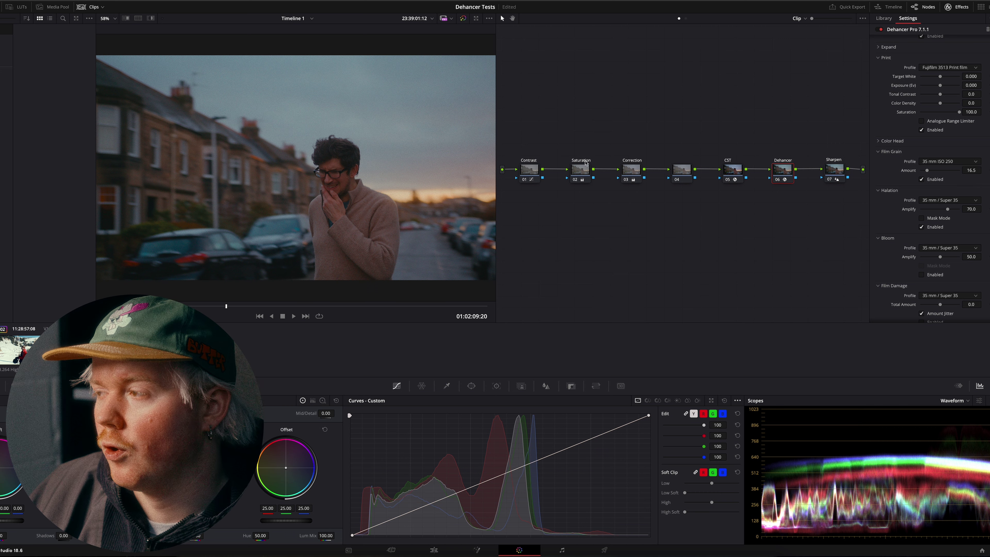
Disable the CST node and set the Dehancer node's input source to Choose Camera.
left_click(736, 170)
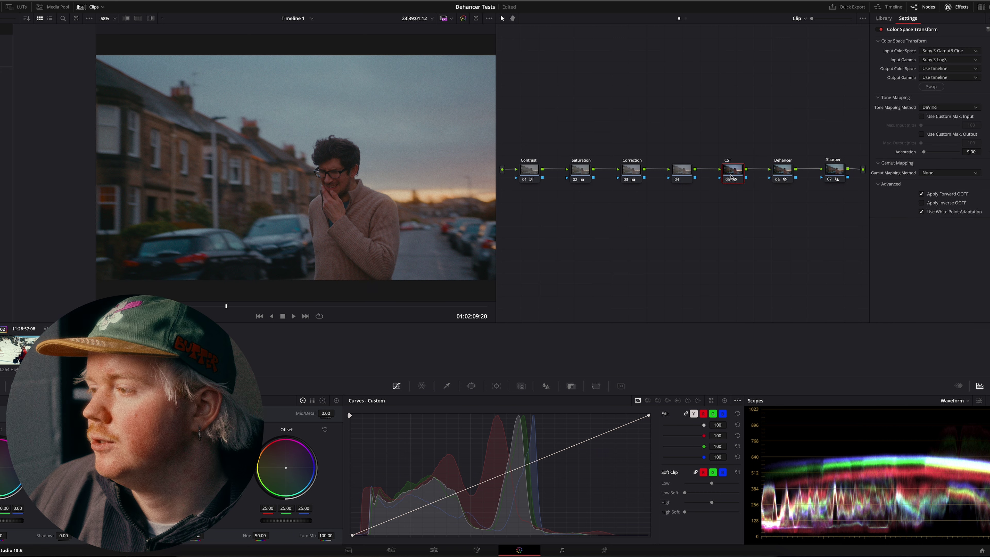
left_click(727, 180)
left_click(784, 171)
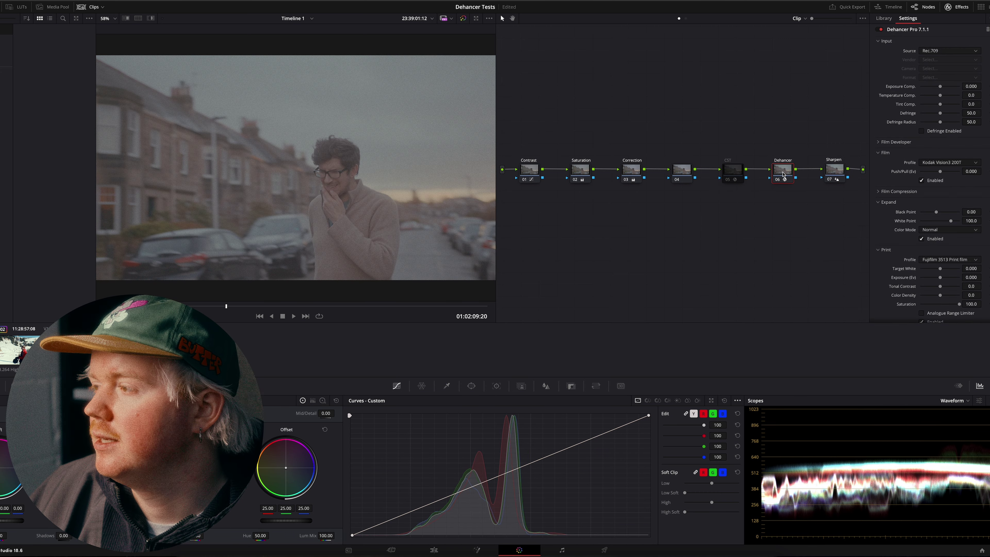
left_click(942, 51)
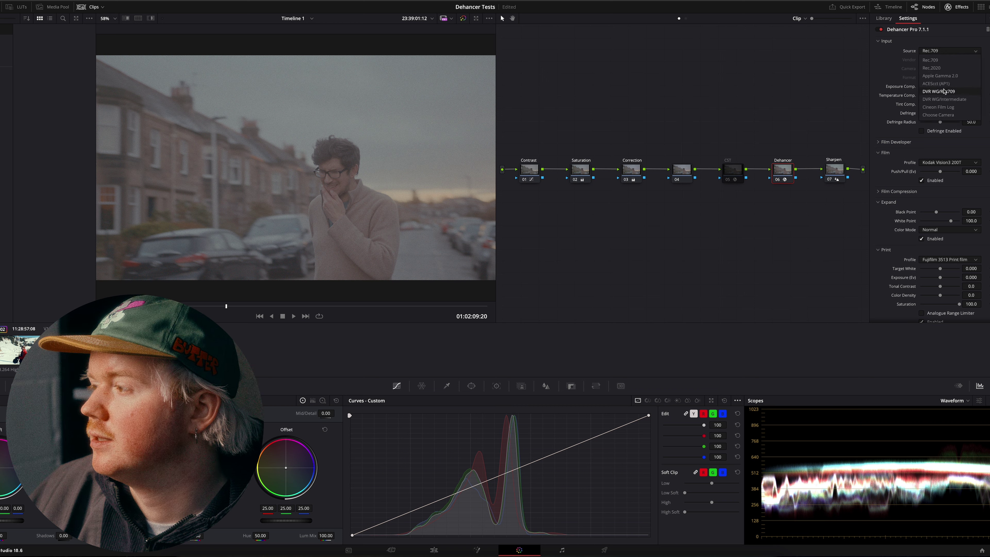
left_click(939, 115)
Set Dehancer's input to vendor Blackmagic Design, camera Pocket Cinema Camera 6K and format Film Gen5 ISO 400.
left_click(937, 60)
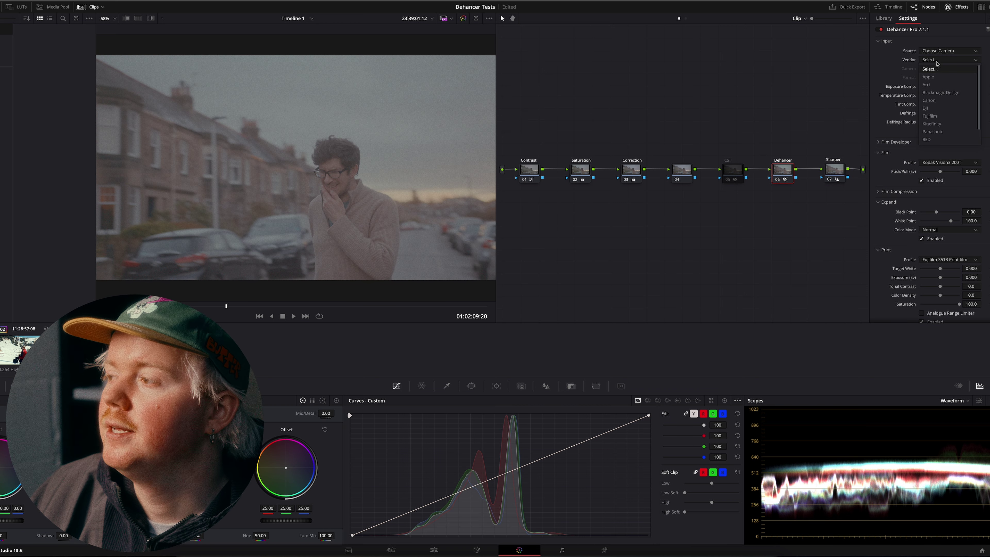
left_click(941, 93)
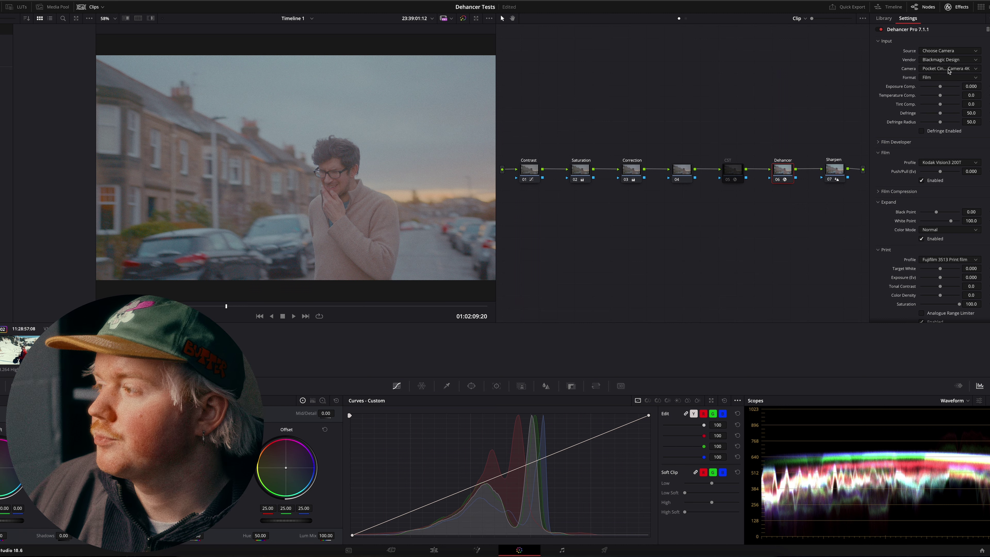
left_click(949, 70)
left_click(947, 78)
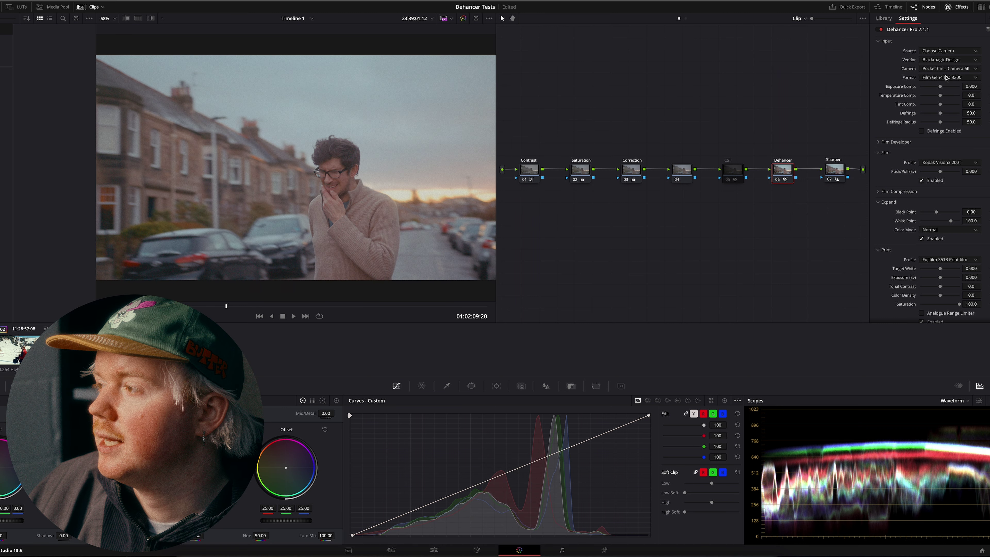
left_click(948, 78)
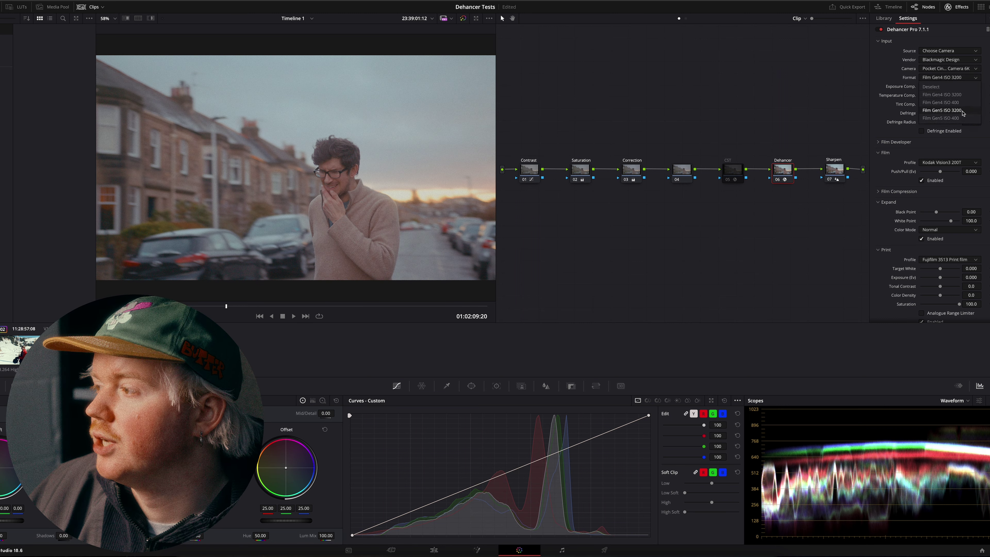
left_click(960, 118)
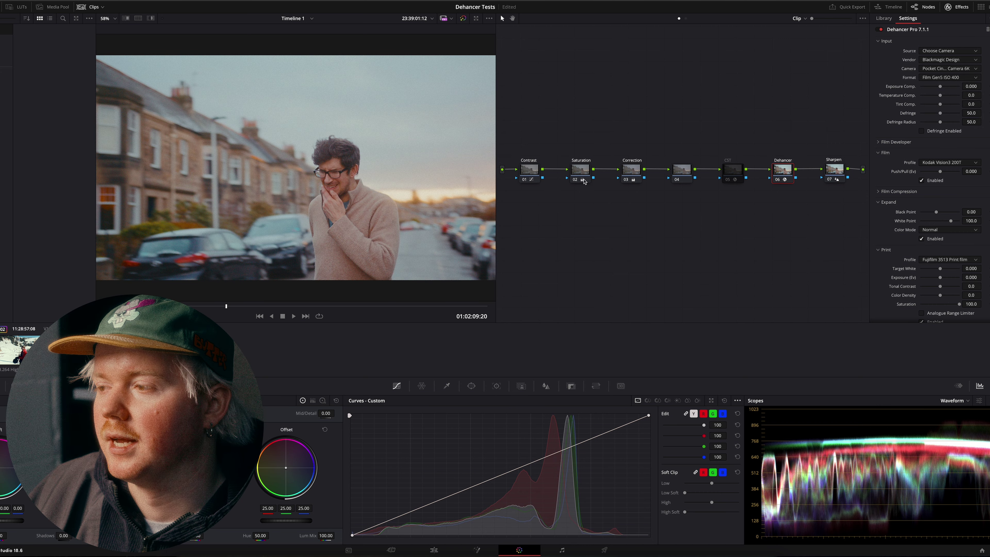
Compare the street shot with the Contrast node disabled and enabled.
left_click(524, 180)
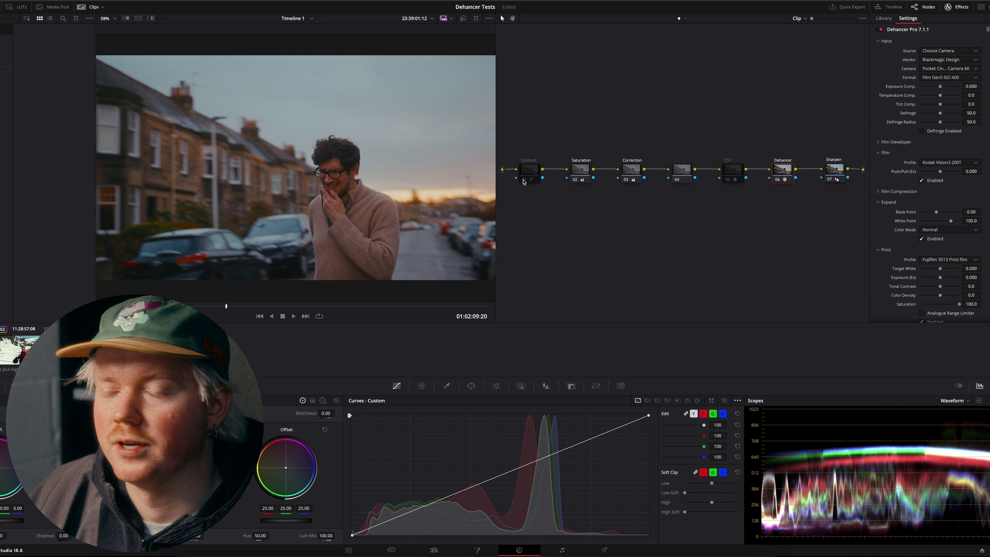
left_click(524, 181)
left_click(523, 181)
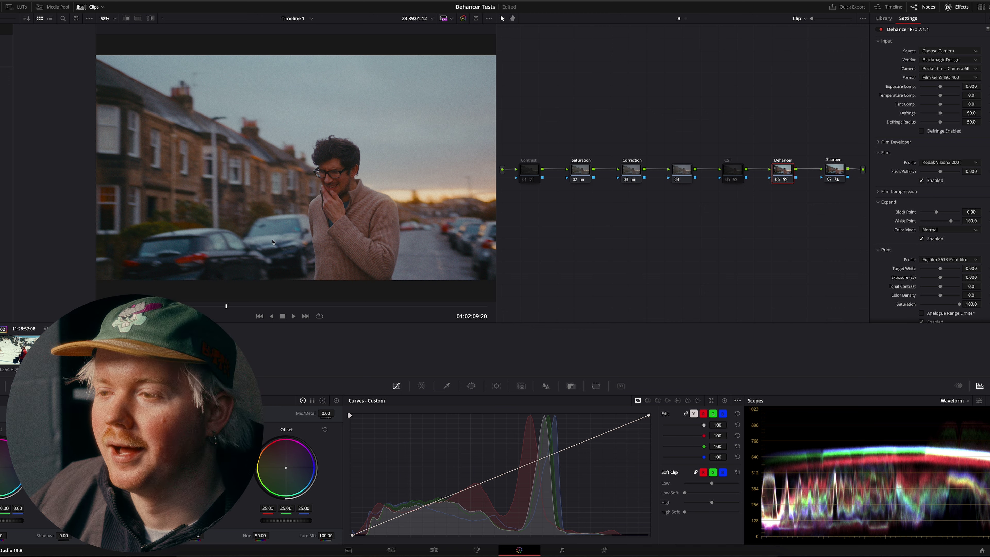
Scrub through the graded street clip to review the look across its frames.
left_click_drag(275, 307, 236, 308)
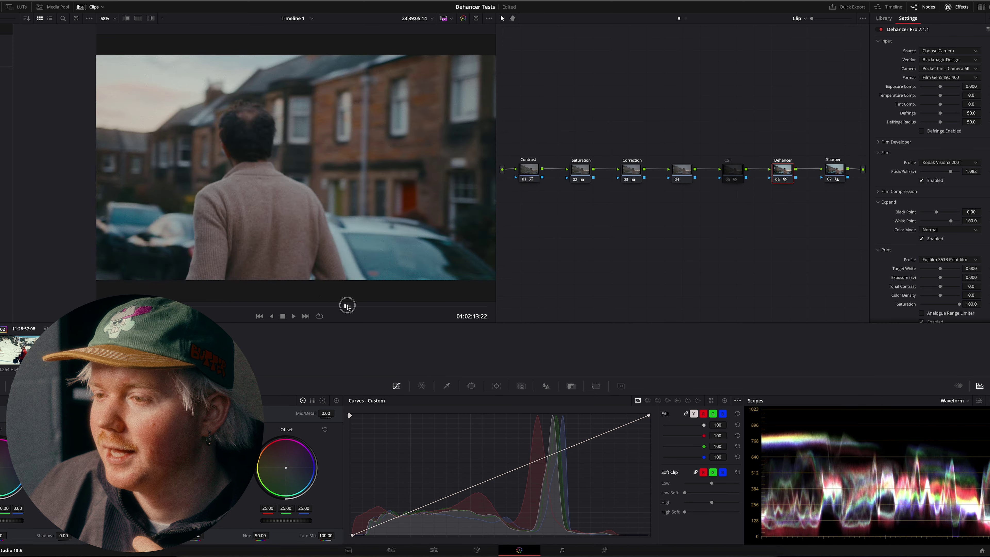
left_click_drag(347, 306, 443, 307)
left_click_drag(312, 309, 252, 309)
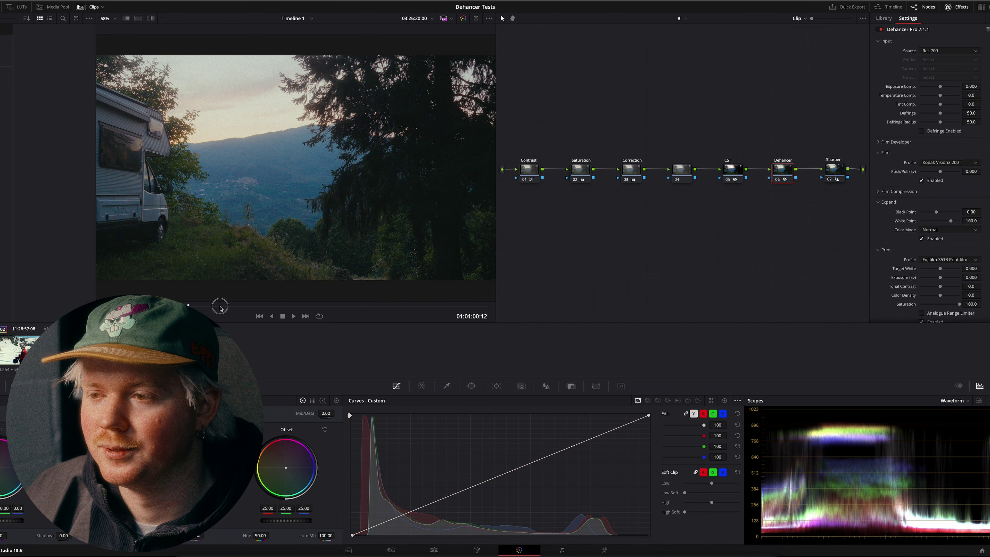
Scrub through the camper van, red-jacket and ski resort building clips to review their finished grades.
left_click_drag(227, 306, 342, 306)
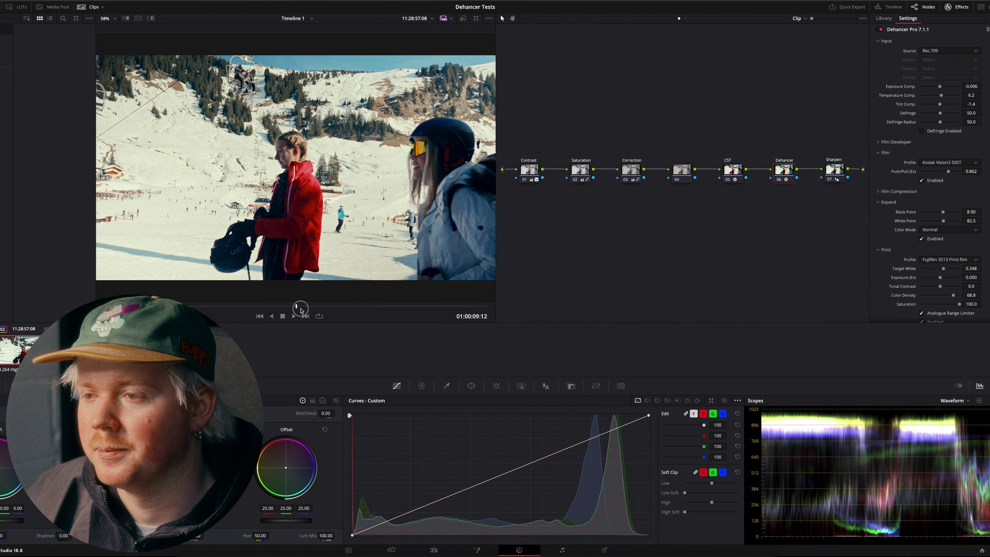
left_click_drag(301, 308, 319, 308)
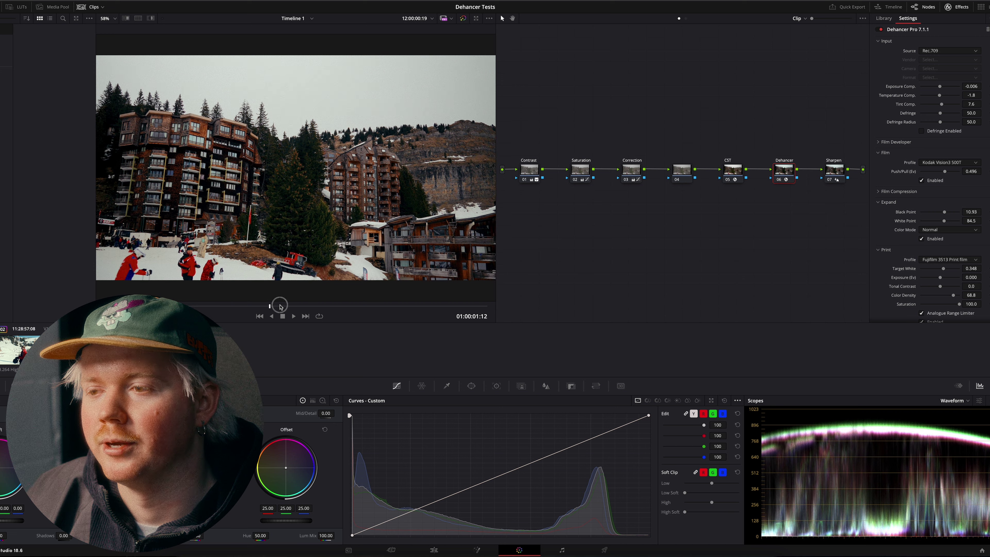
left_click_drag(280, 306, 316, 307)
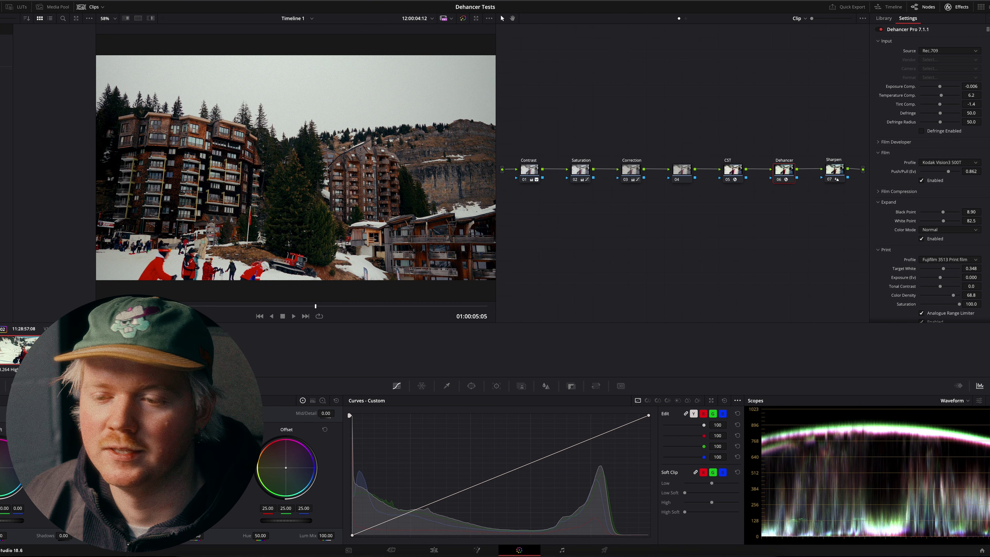